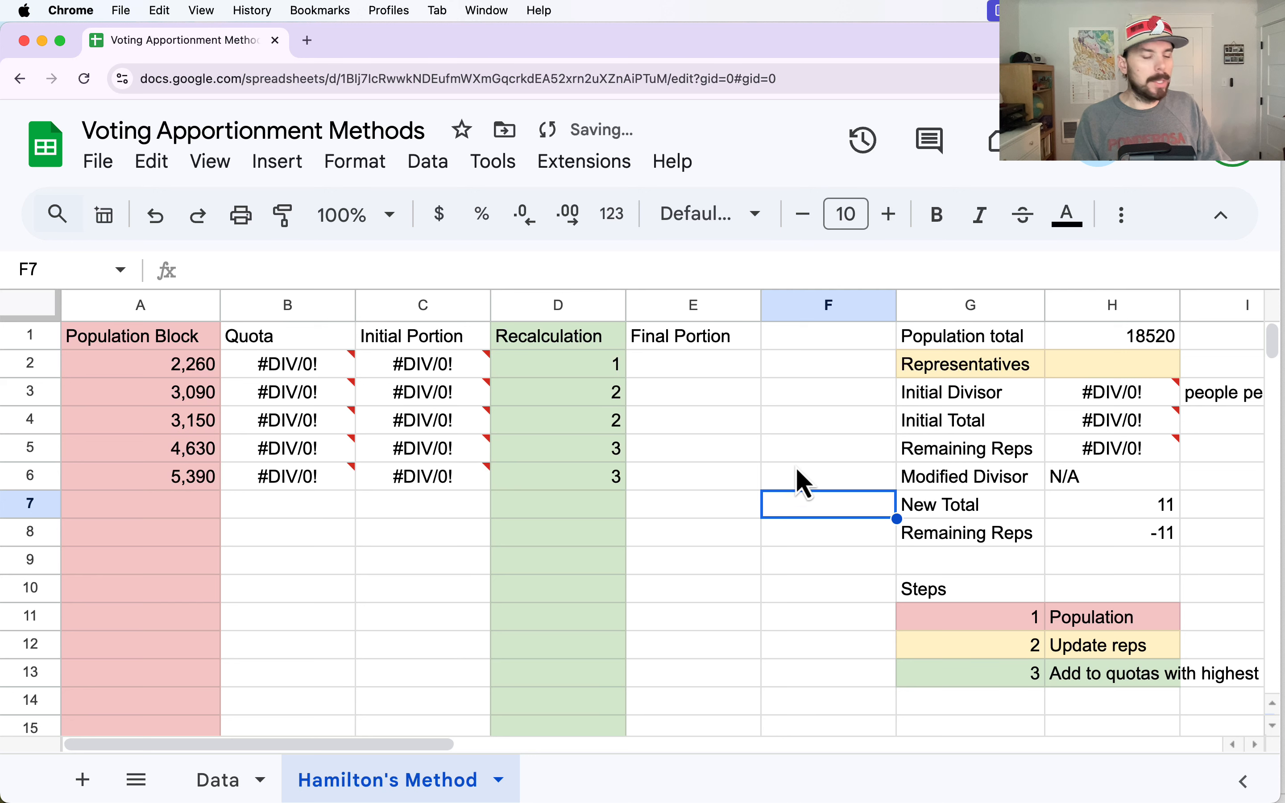
- Undo the clearing of the Representatives value and duplicate the Hamilton's Method sheet
{"action": "key", "text": "super+z"}
{"action": "left_click", "coordinate": [557, 310]}
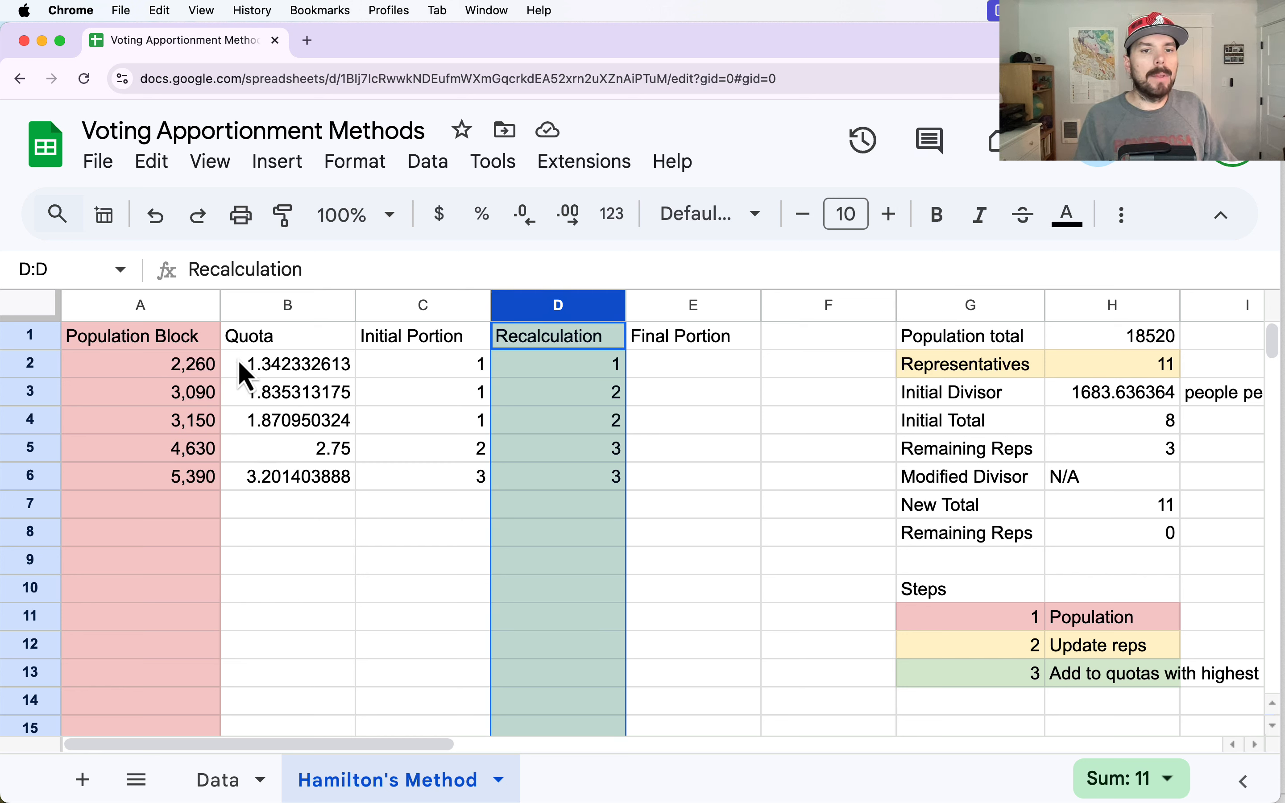
{"action": "right_click", "coordinate": [387, 785]}
{"action": "left_click", "coordinate": [365, 366]}
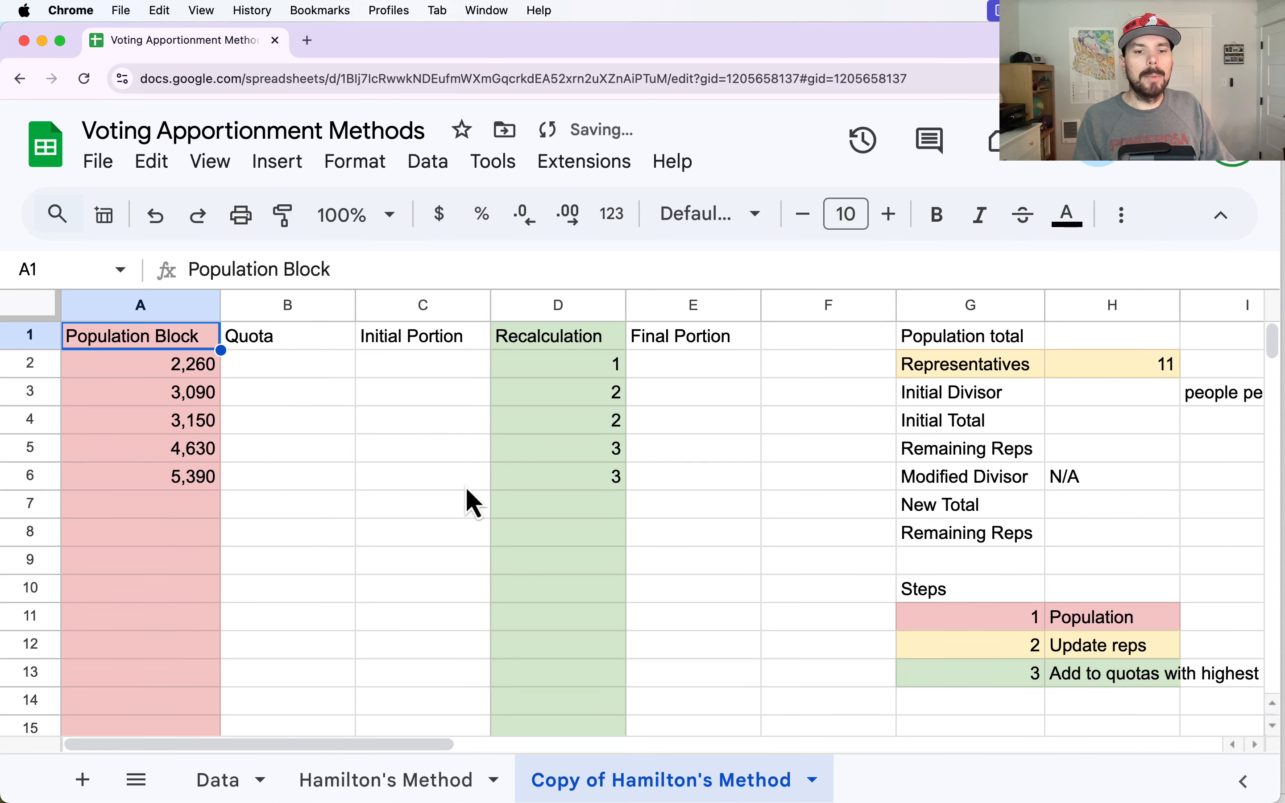
- Rename the copied sheet as Jefferson's Method
{"action": "double_click", "coordinate": [685, 786]}
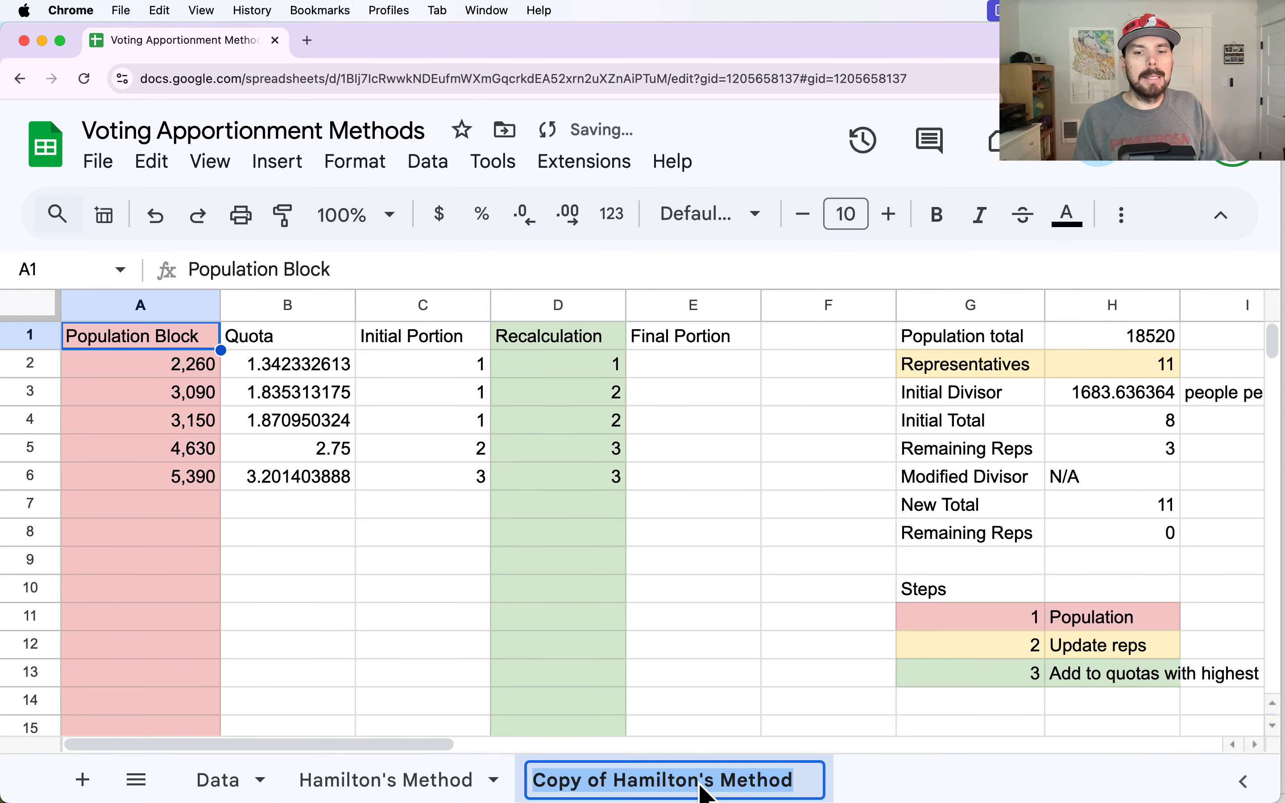
{"action": "left_click_drag", "start_coordinate": [698, 789], "coordinate": [529, 780]}
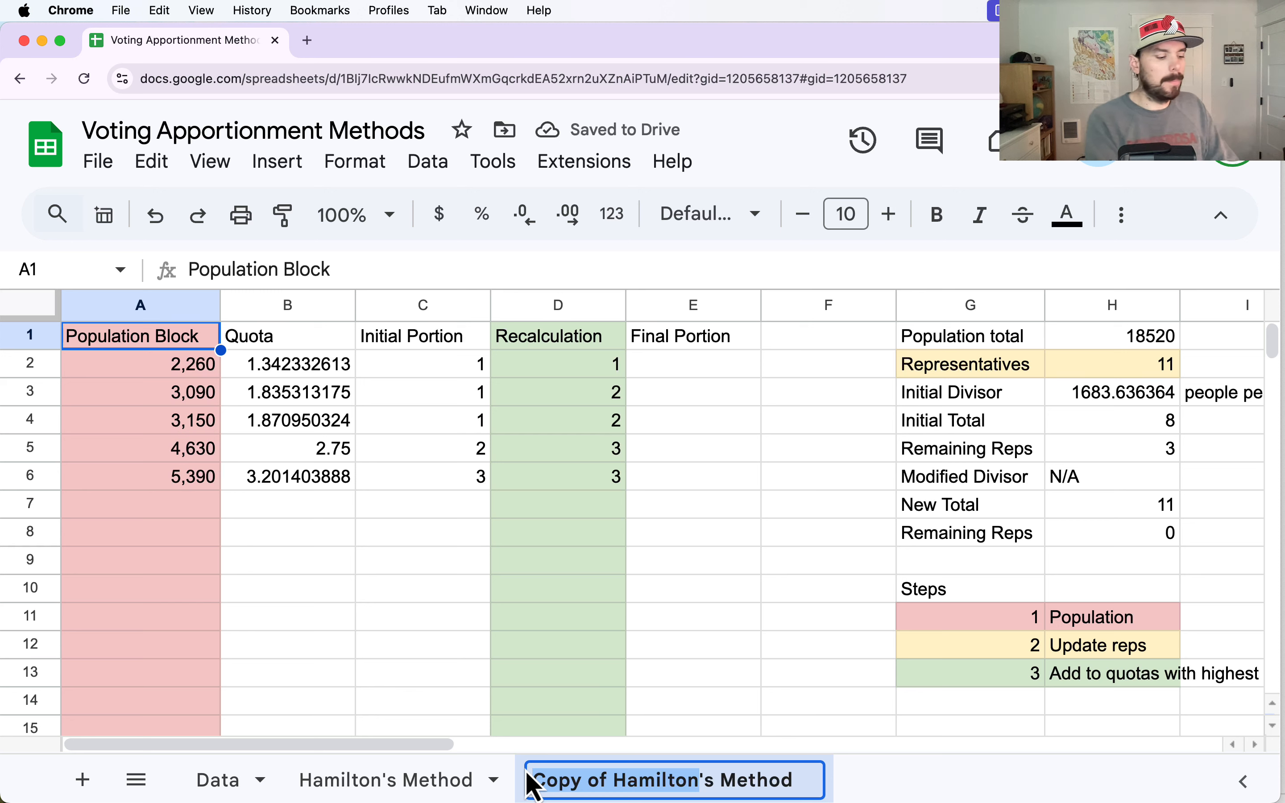
{"action": "type", "text": "Jefferson"}
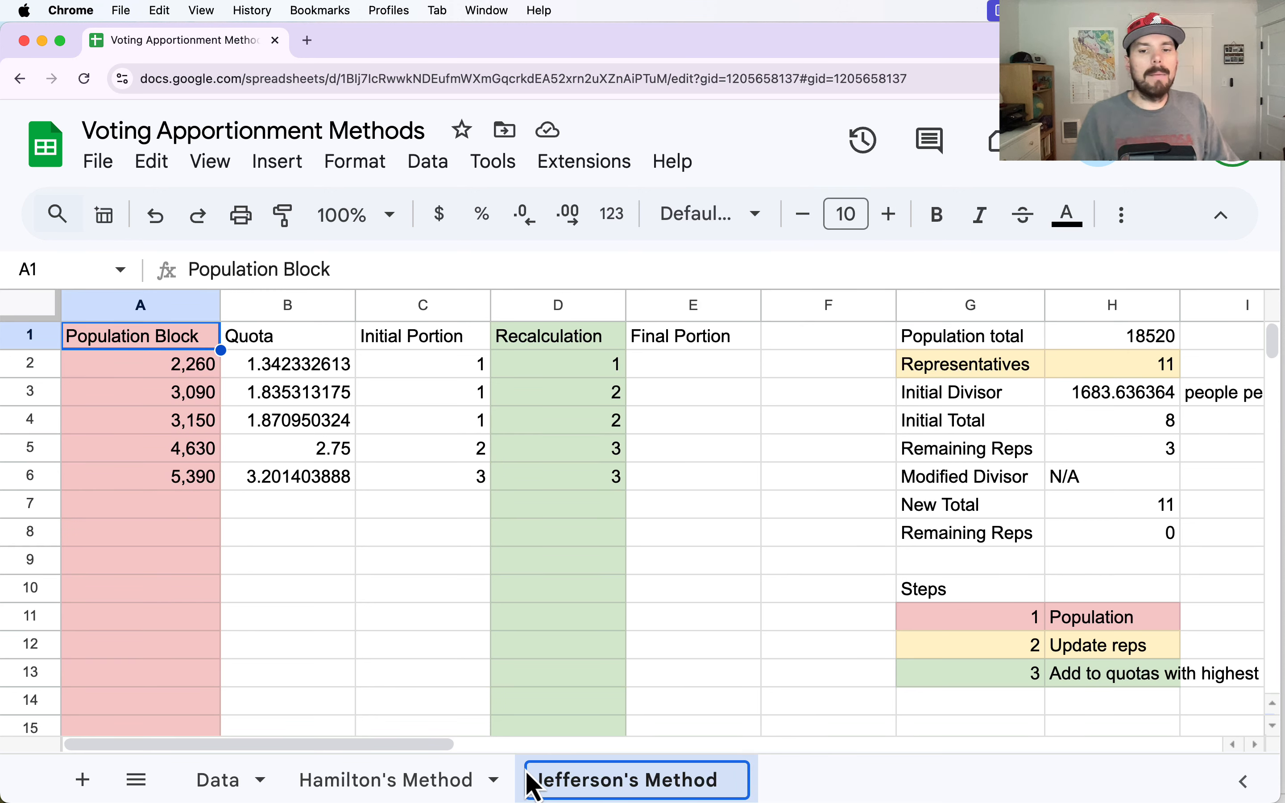
{"action": "left_click", "coordinate": [712, 615]}
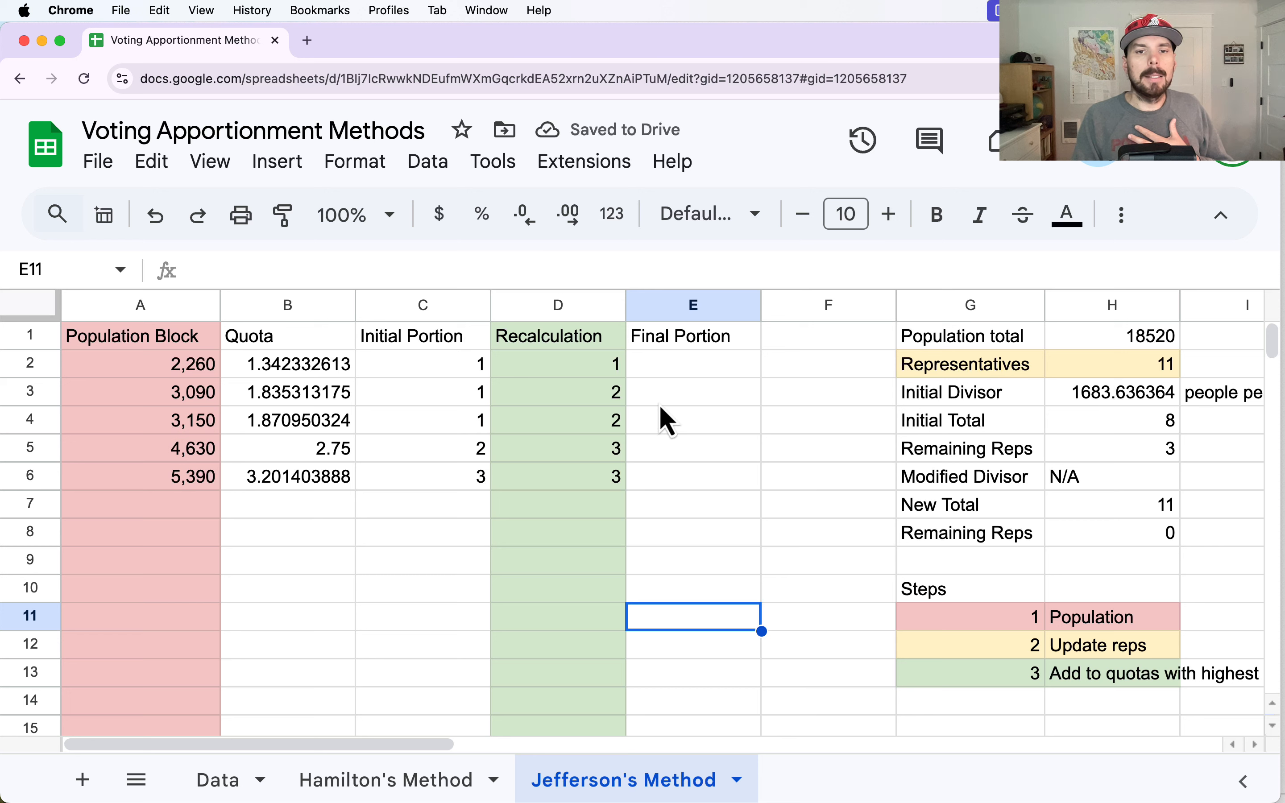
- Clear the Recalculation values in D2:D6 on the Jefferson's Method sheet
{"action": "left_click", "coordinate": [609, 373]}
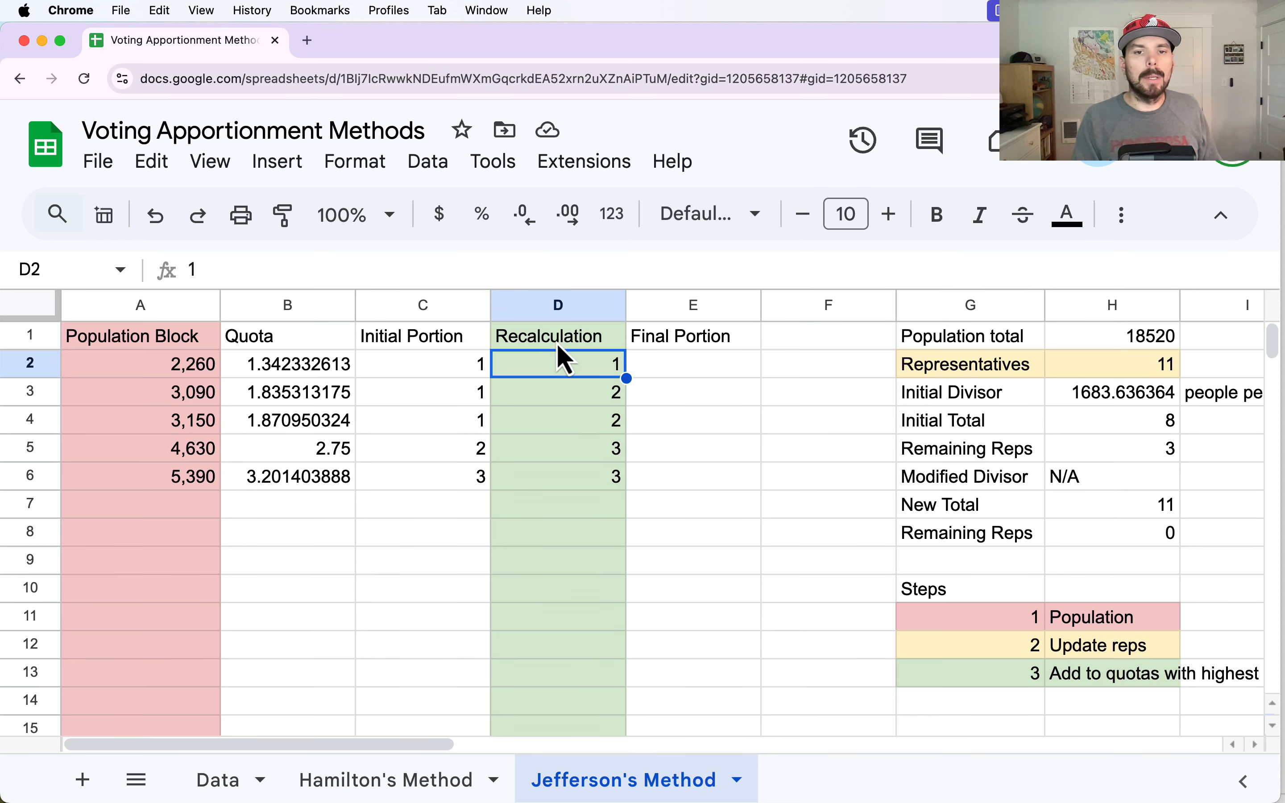
{"action": "left_click_drag", "start_coordinate": [574, 364], "coordinate": [576, 480]}
{"action": "key", "text": "Delete"}
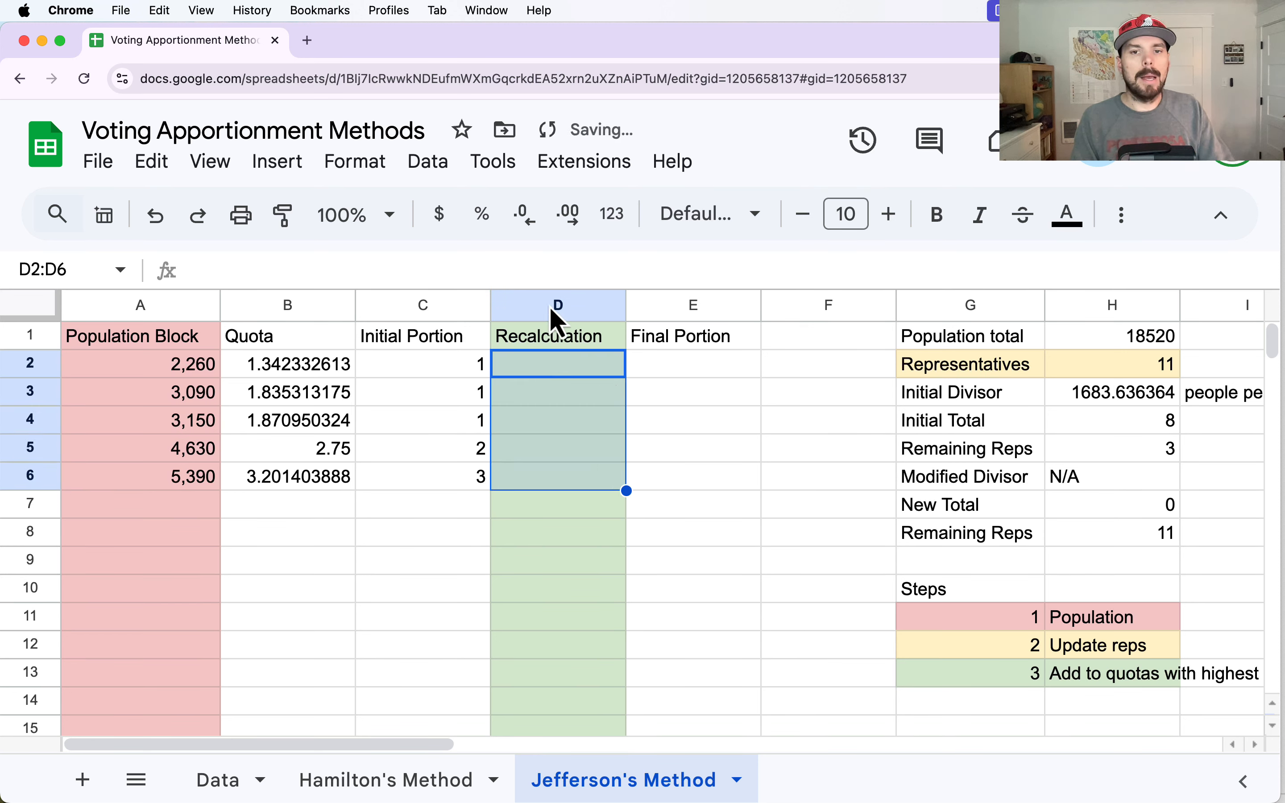
- Remove the green fill color from the whole Recalculation column
{"action": "left_click", "coordinate": [558, 307]}
{"action": "left_click", "coordinate": [1120, 218]}
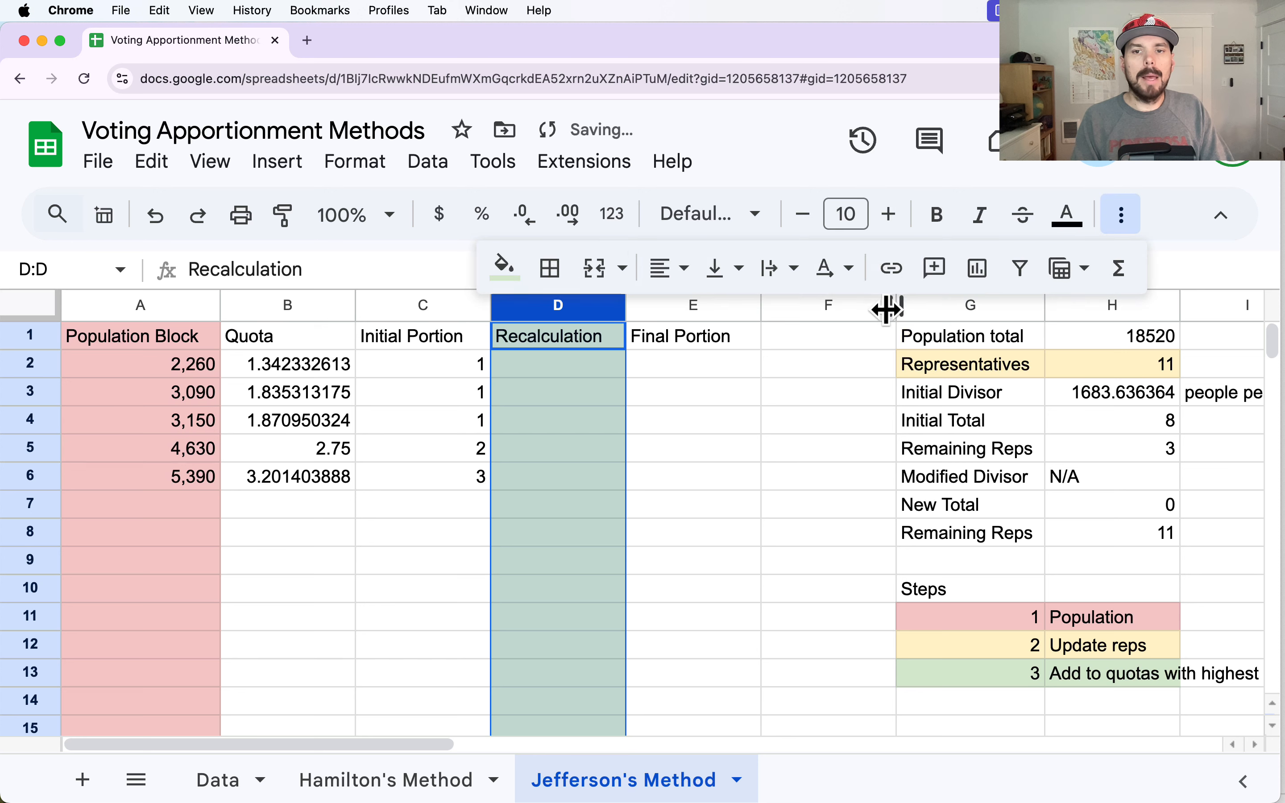
{"action": "left_click", "coordinate": [504, 267]}
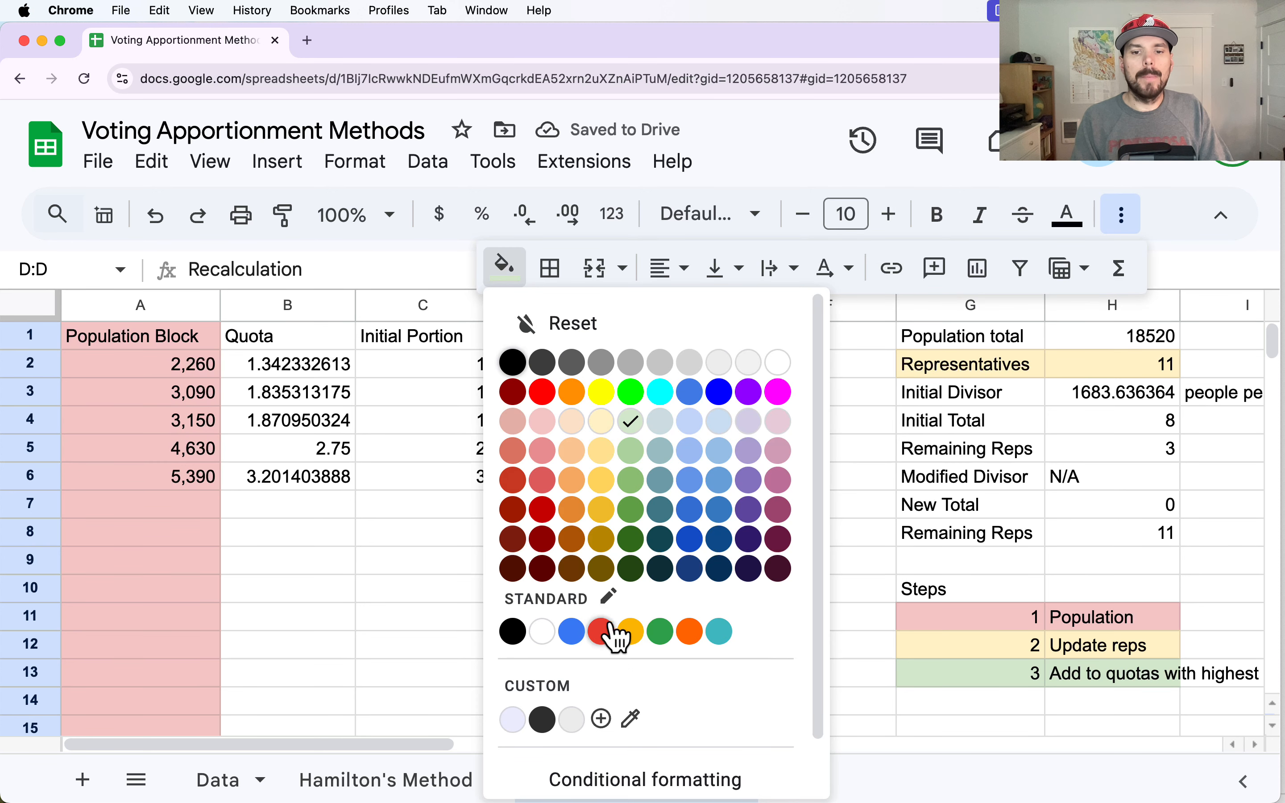
{"action": "left_click", "coordinate": [564, 326]}
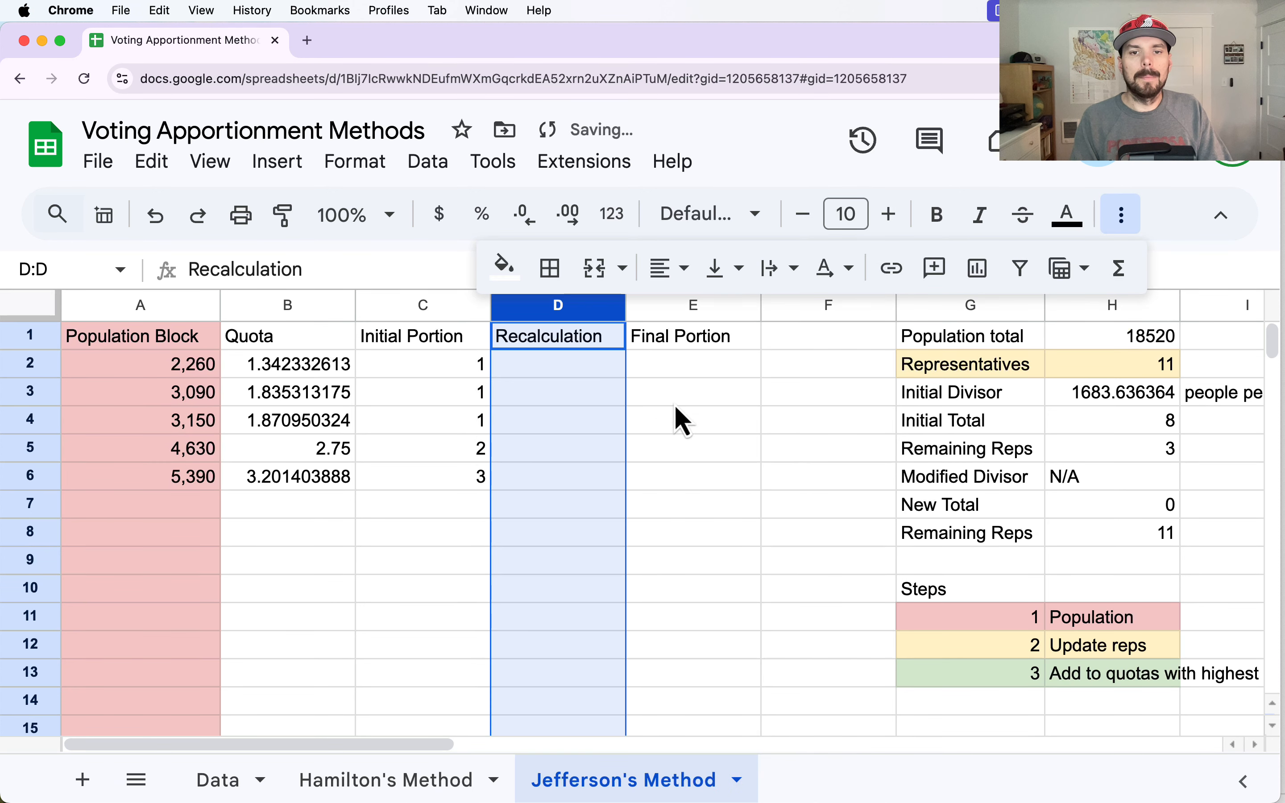
{"action": "left_click", "coordinate": [674, 418]}
- Replace the N/A entry for the Modified Divisor in H6 with 1680
{"action": "left_click", "coordinate": [1095, 474]}
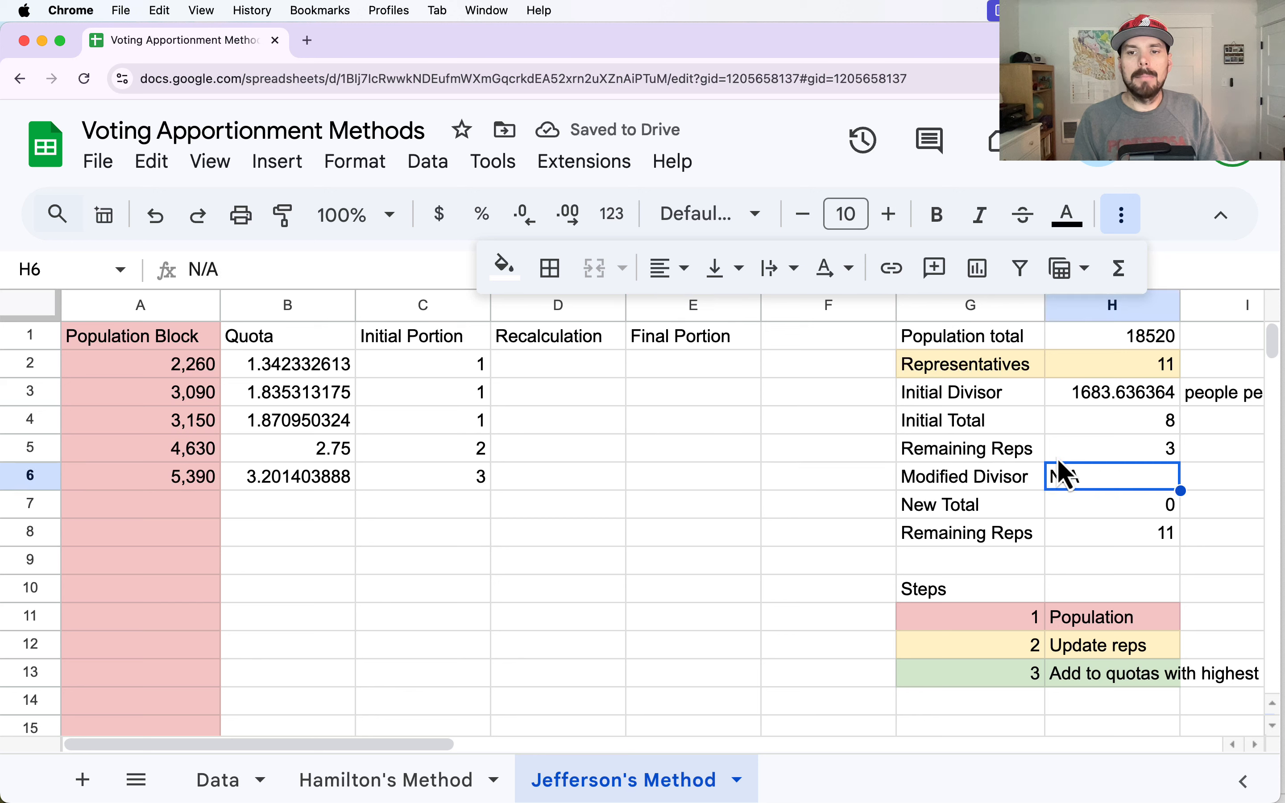
{"action": "key", "text": "Delete"}
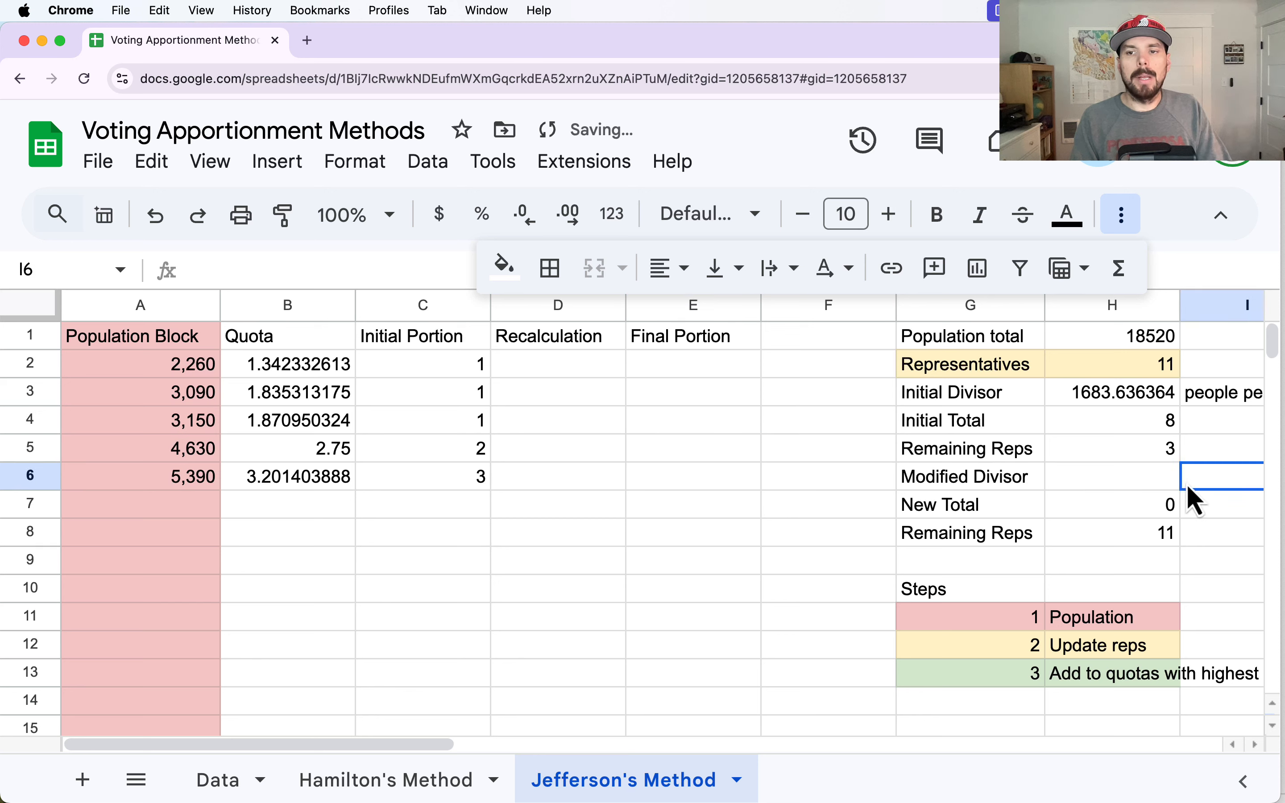
{"action": "left_click", "coordinate": [1083, 402]}
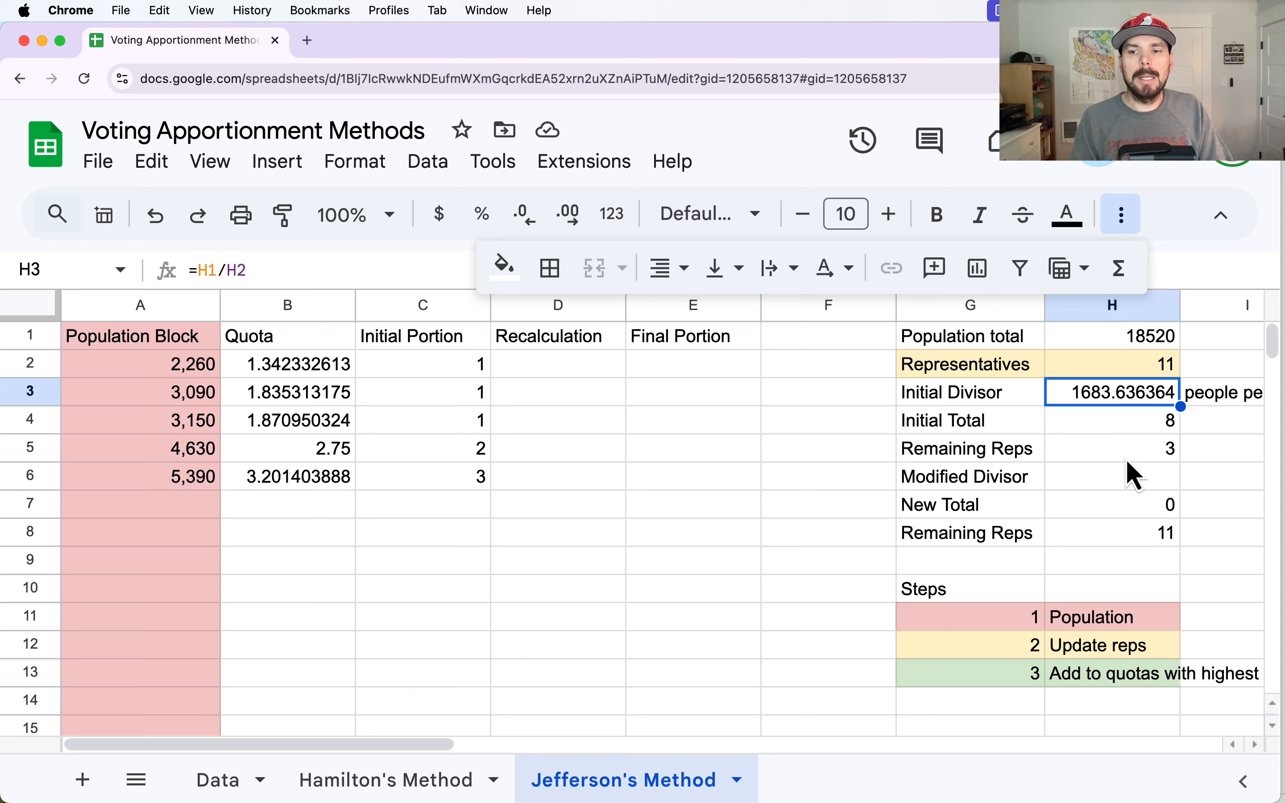
{"action": "left_click", "coordinate": [1121, 478]}
{"action": "type", "text": "1680"}
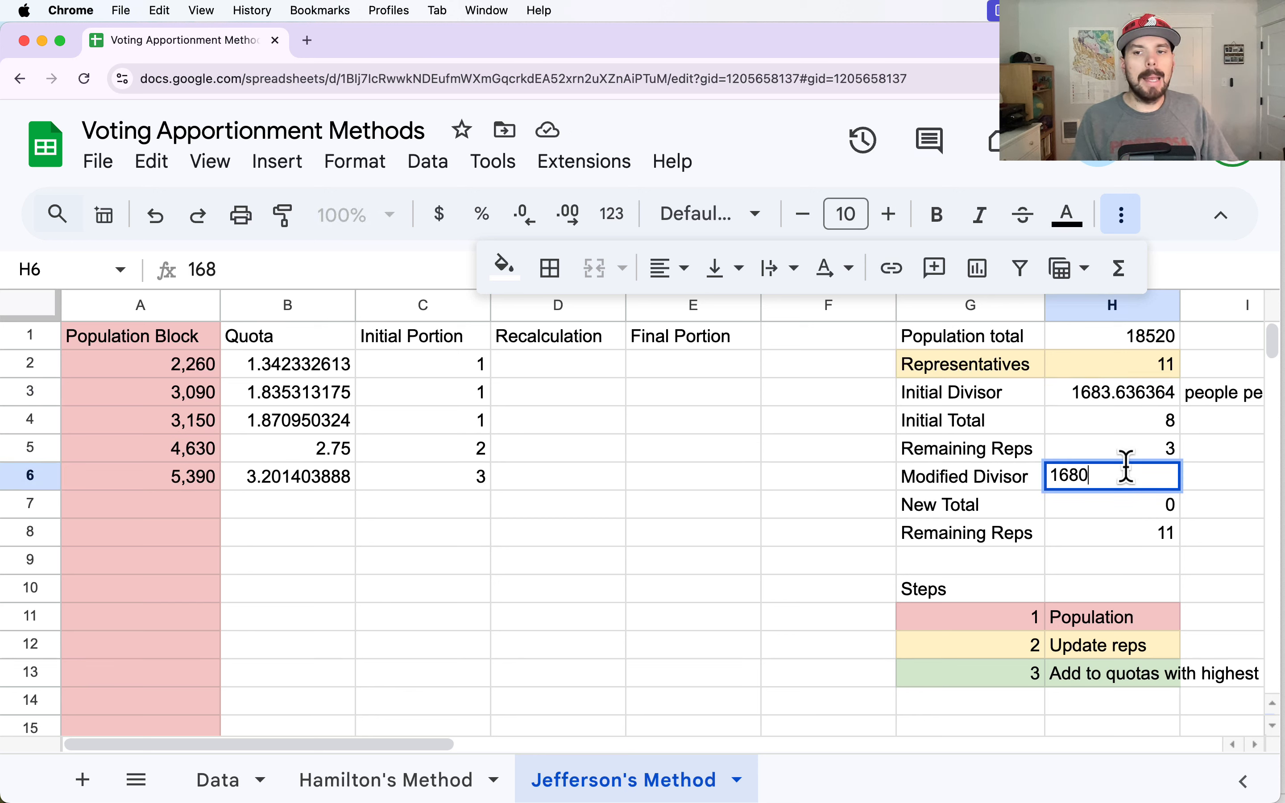
{"action": "left_click", "coordinate": [957, 482]}
{"action": "left_click", "coordinate": [1125, 482]}
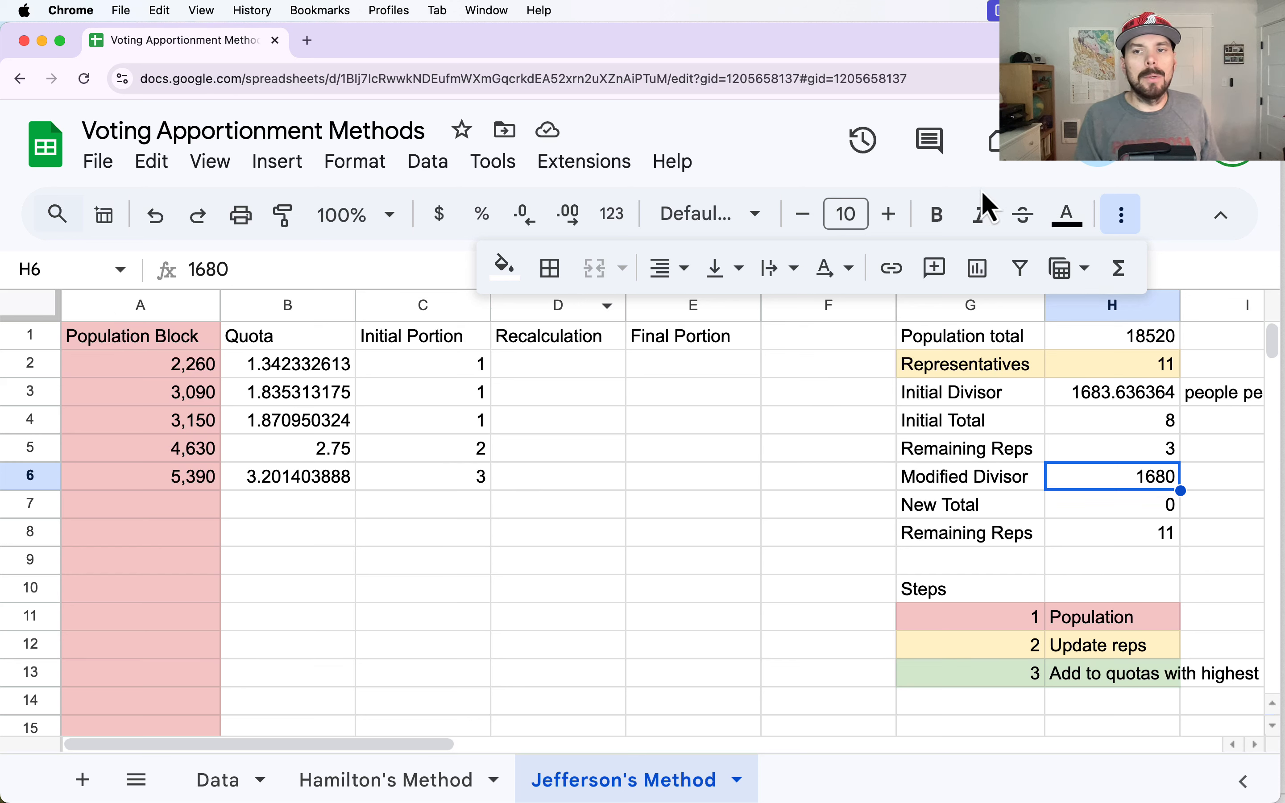
{"action": "left_click", "coordinate": [1121, 228]}
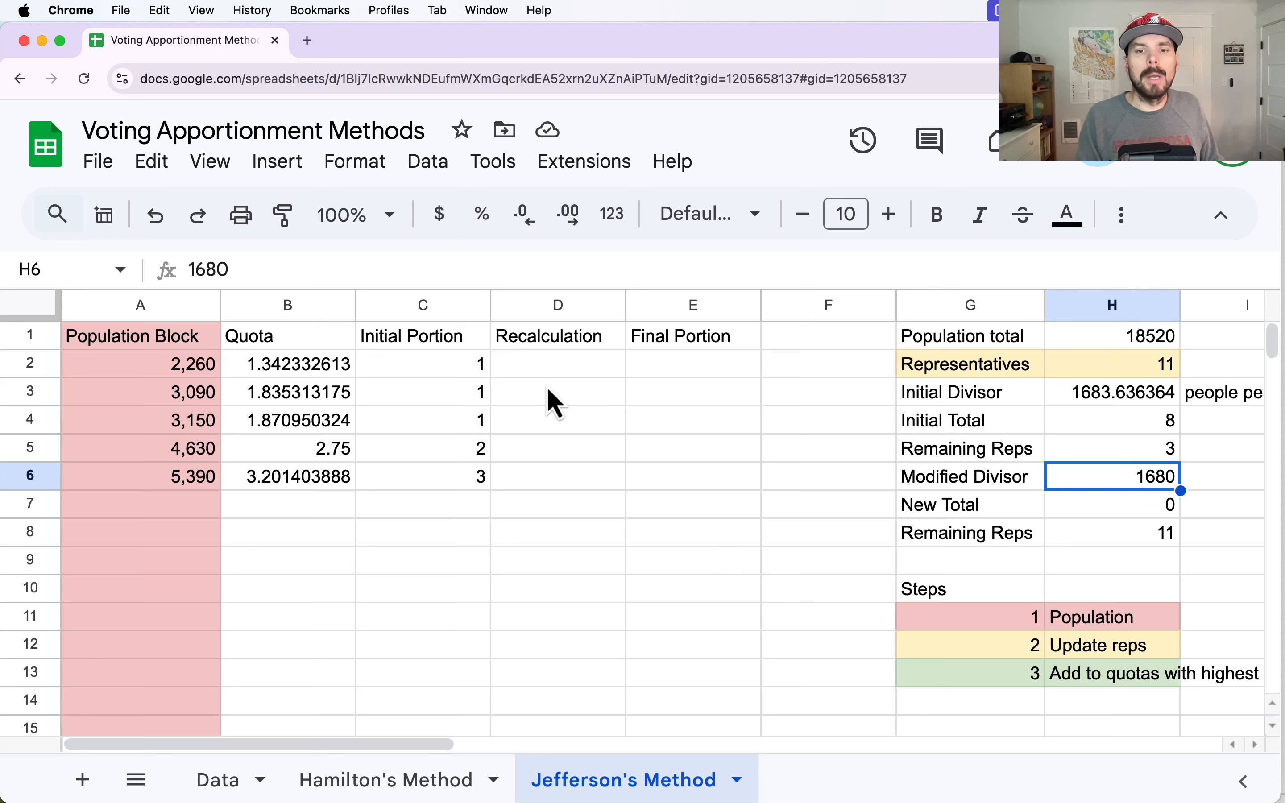
- Enter the formula =A2/H6 in Recalculation cell D2 and fill it down through D6
{"action": "left_click", "coordinate": [547, 365]}
{"action": "type", "text": "="}
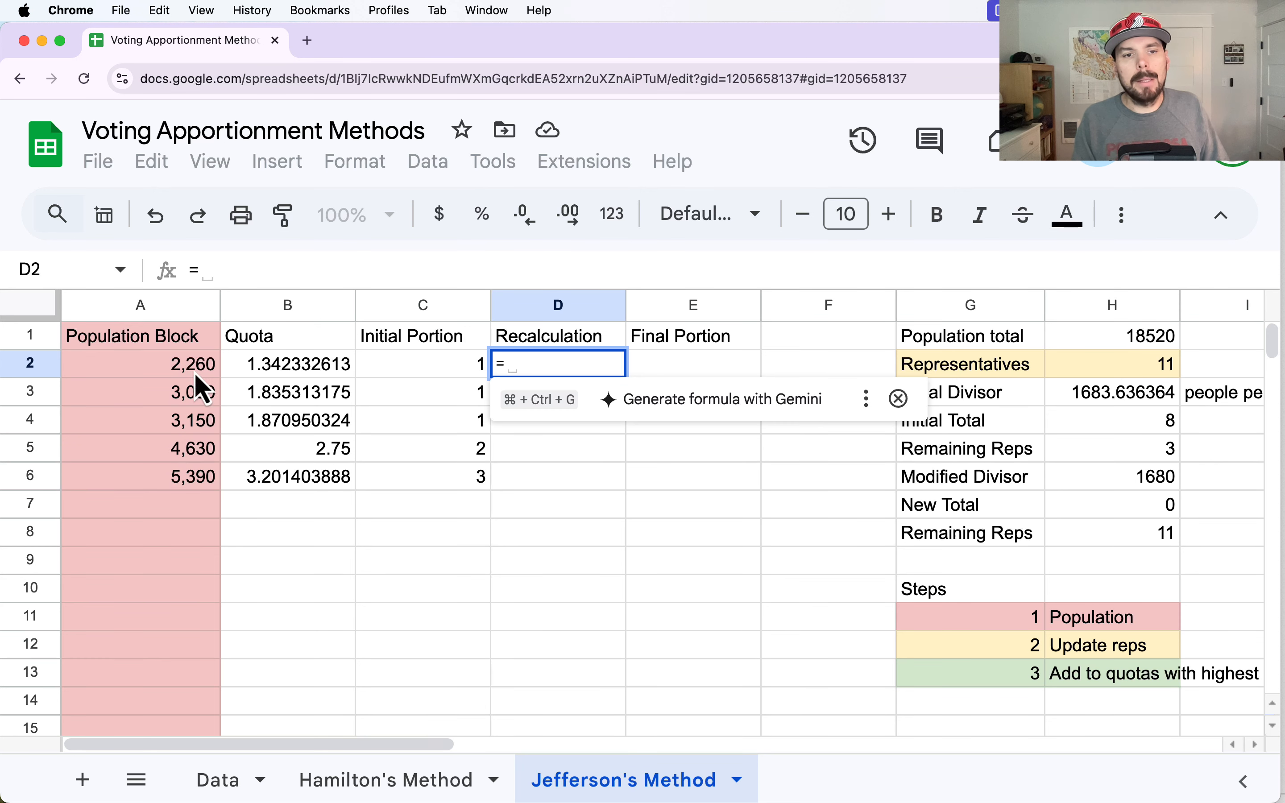
{"action": "left_click", "coordinate": [178, 366]}
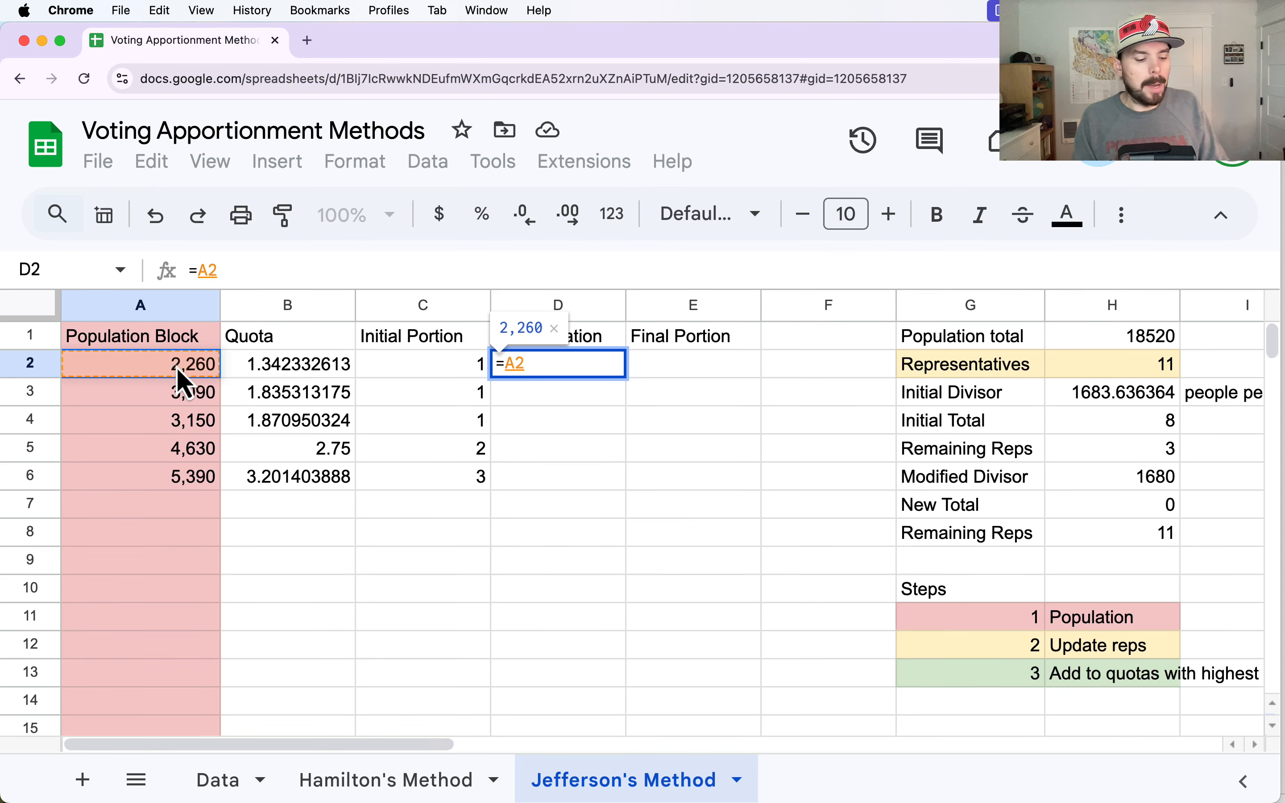
{"action": "type", "text": "/"}
{"action": "left_click", "coordinate": [1154, 478]}
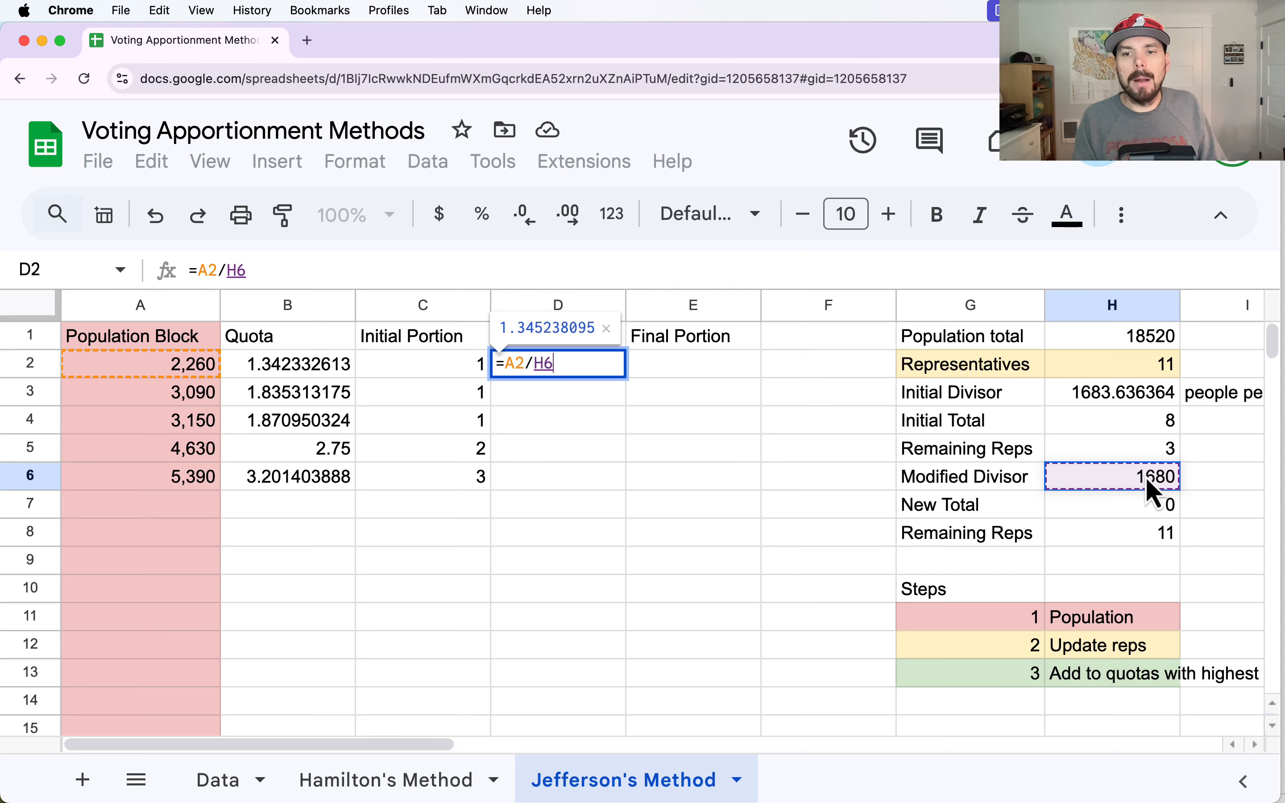
{"action": "key", "text": "Return"}
{"action": "left_click", "coordinate": [567, 372]}
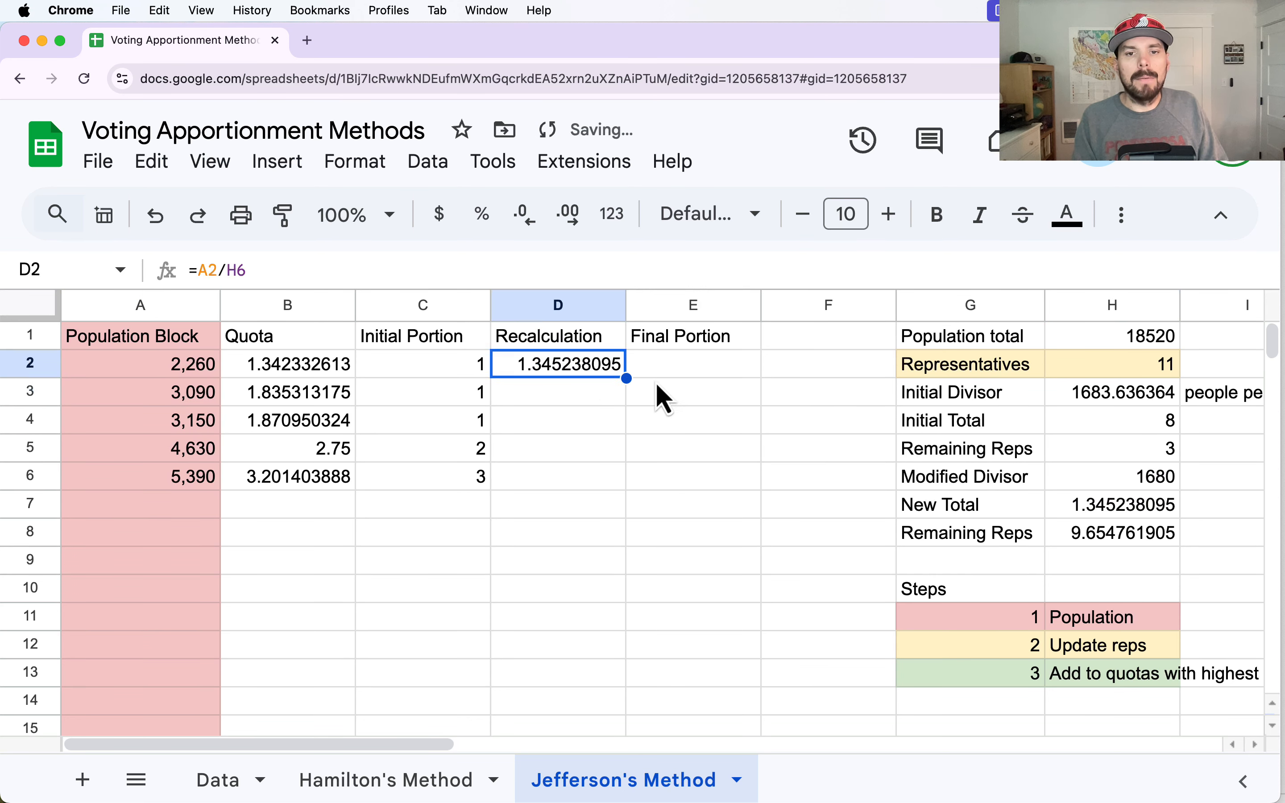
{"action": "left_click_drag", "start_coordinate": [627, 379], "coordinate": [609, 480]}
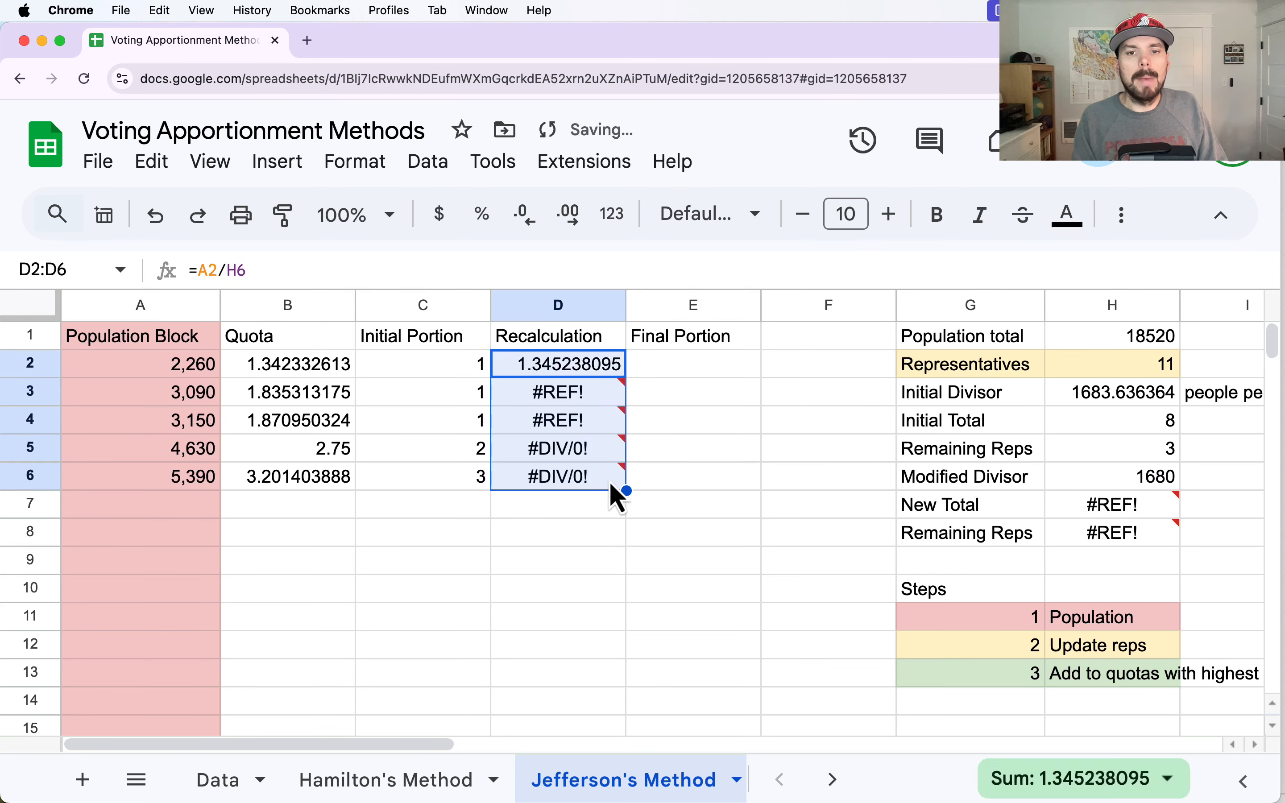
- Lock the divisor's row so that D2 reads =A2/H$6, and fill the corrected formula down through D6
{"action": "left_click", "coordinate": [542, 364]}
{"action": "double_click", "coordinate": [543, 364]}
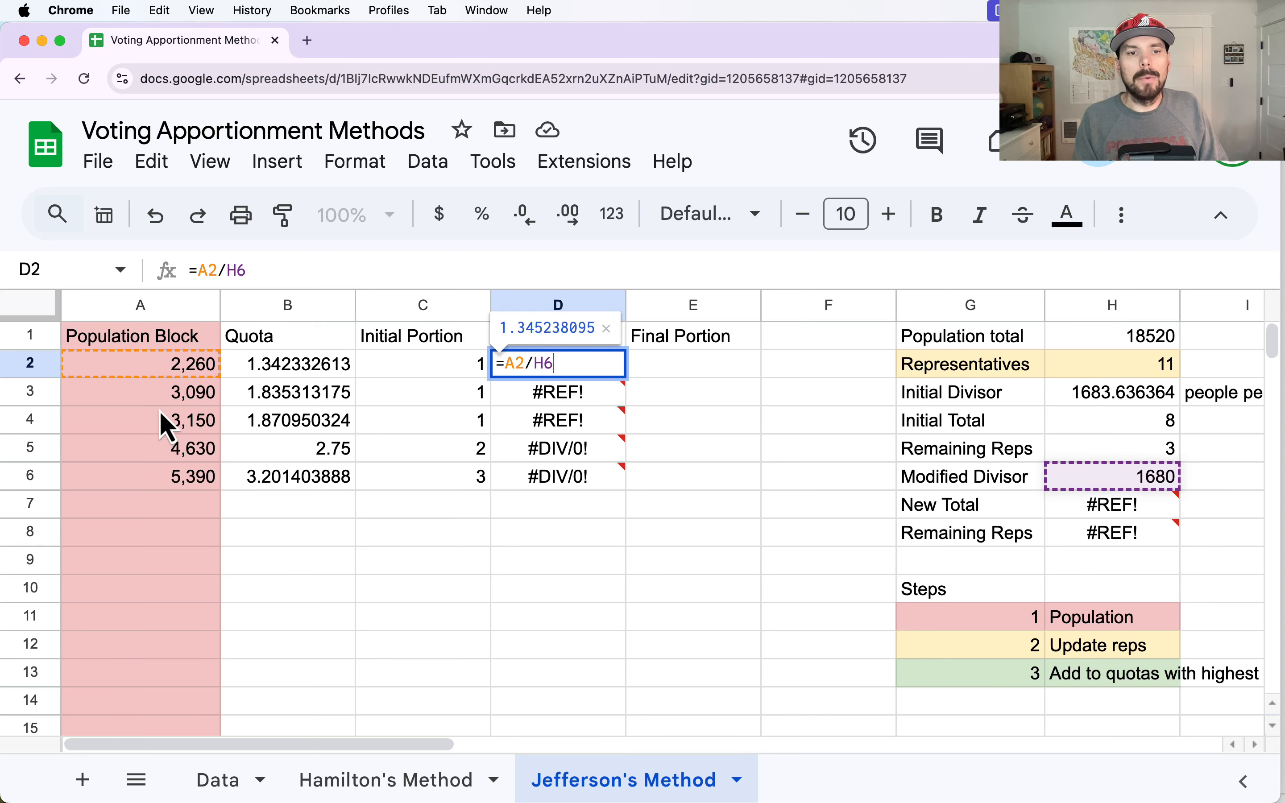
{"action": "left_click", "coordinate": [542, 365]}
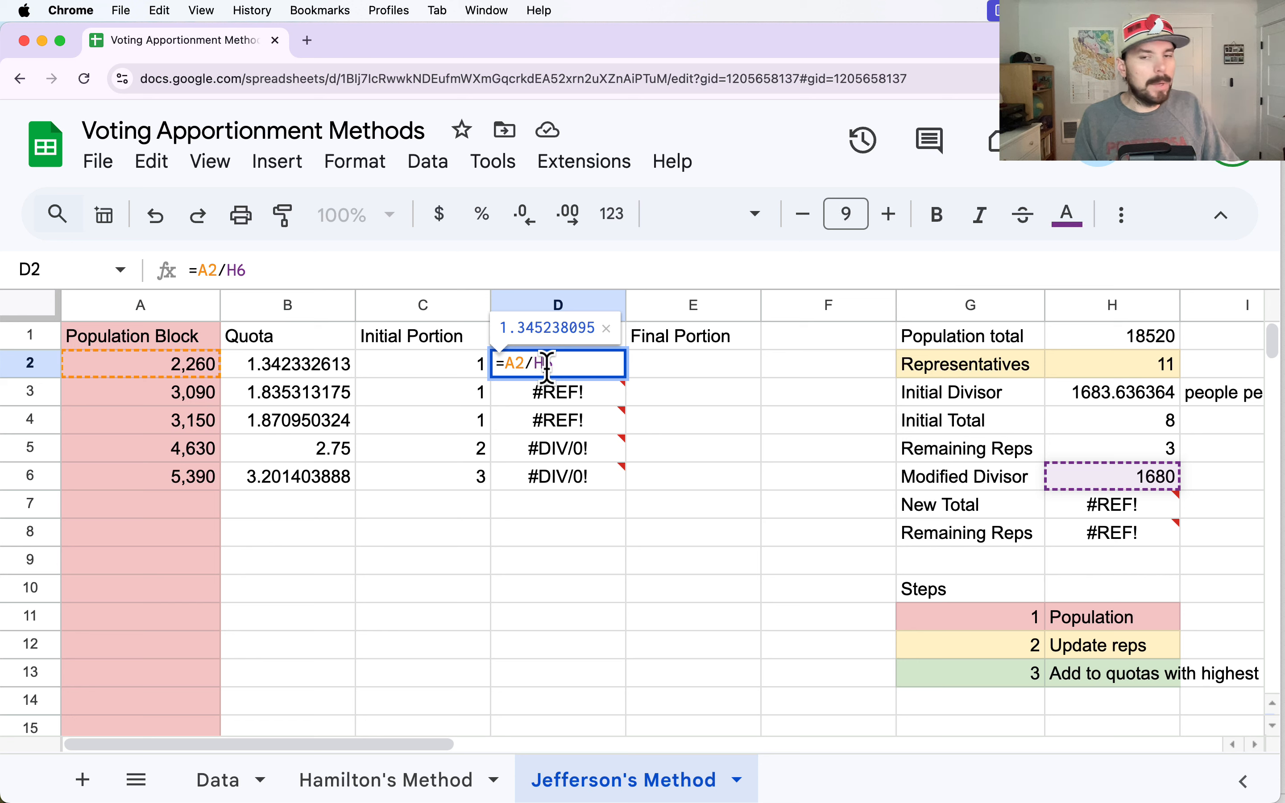
{"action": "type", "text": "$"}
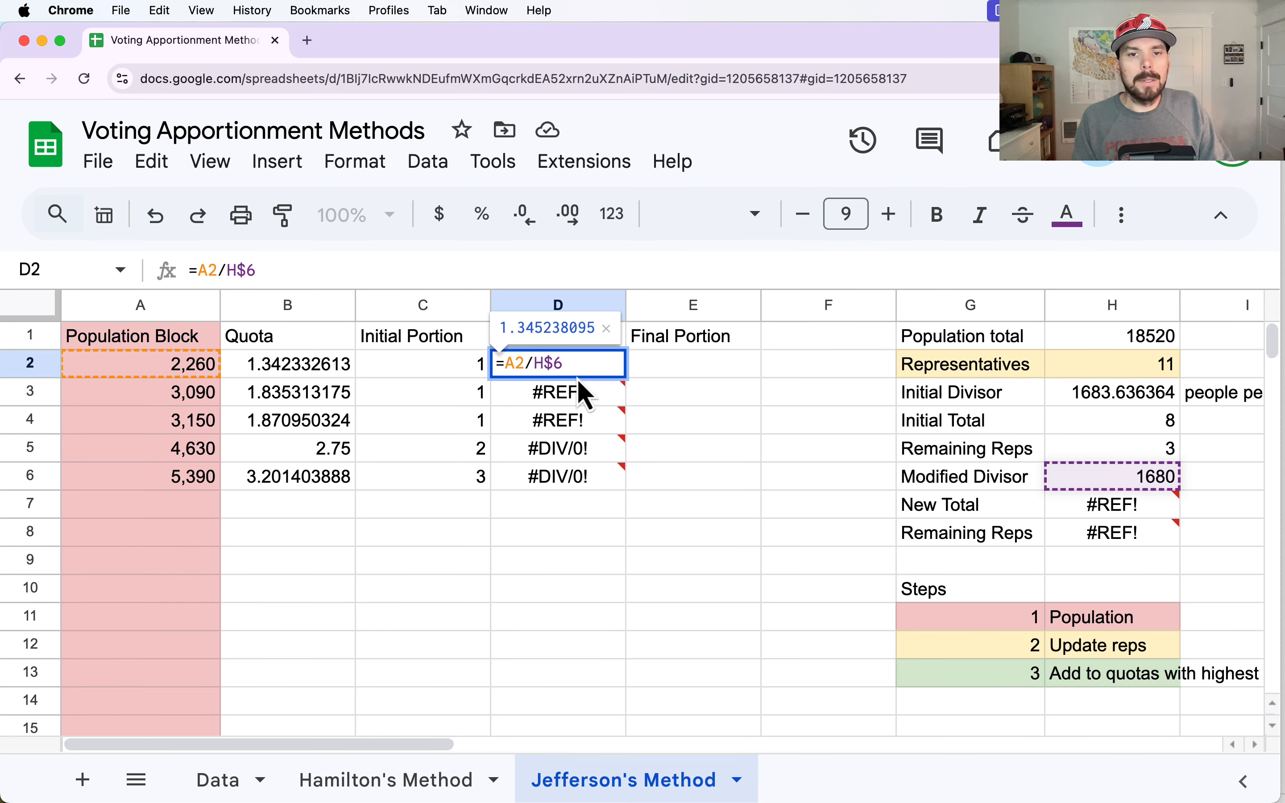
{"action": "key", "text": "Return"}
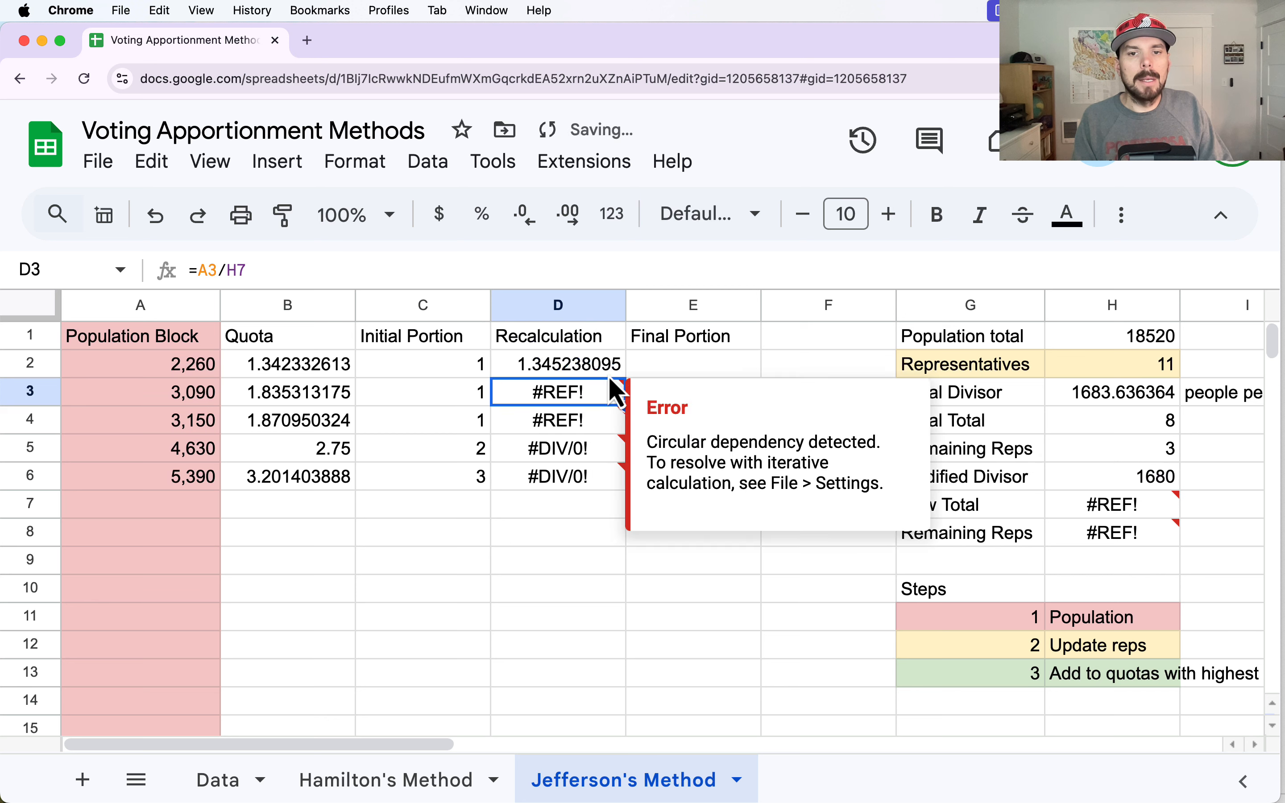
{"action": "left_click", "coordinate": [620, 372]}
{"action": "left_click_drag", "start_coordinate": [625, 377], "coordinate": [611, 486]}
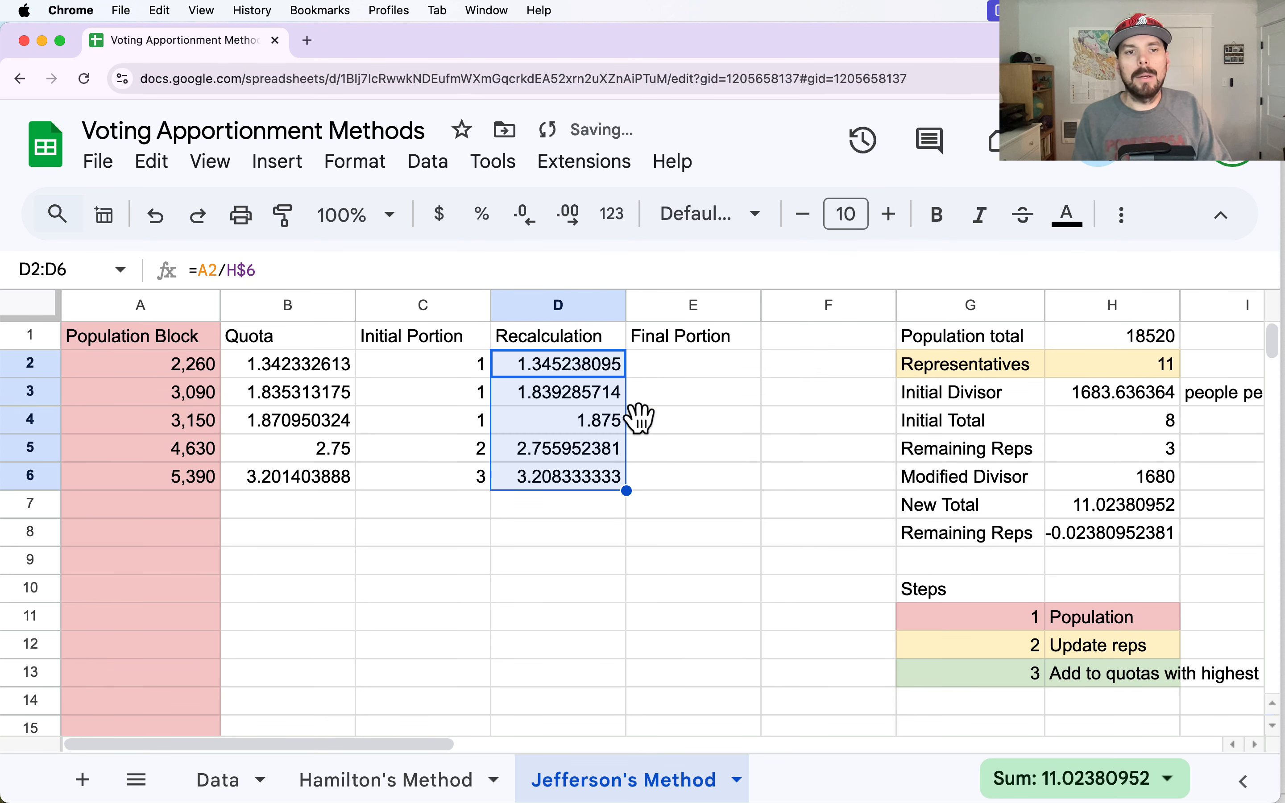
{"action": "left_click", "coordinate": [673, 375]}
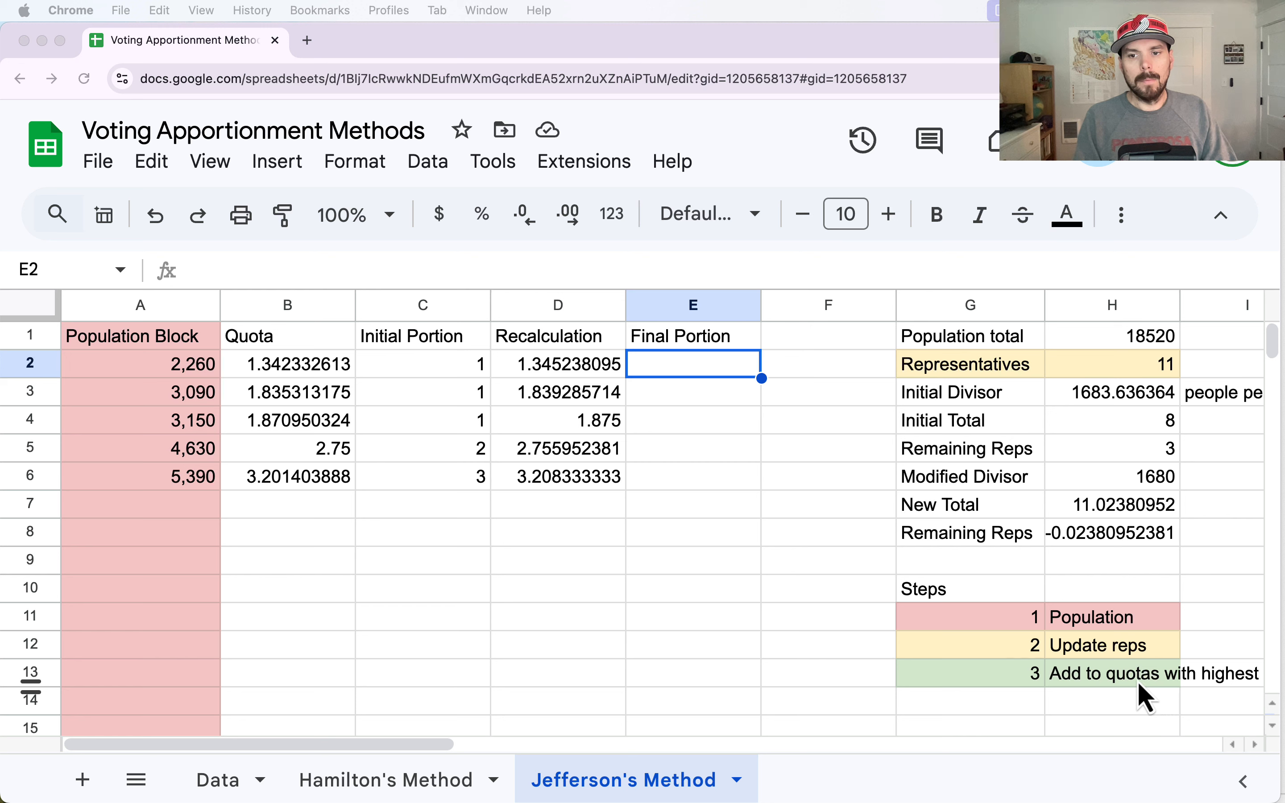
- Replace the description of step 3 in H13 with "Modify divisor"
{"action": "left_click", "coordinate": [1098, 680]}
{"action": "key", "text": "Delete"}
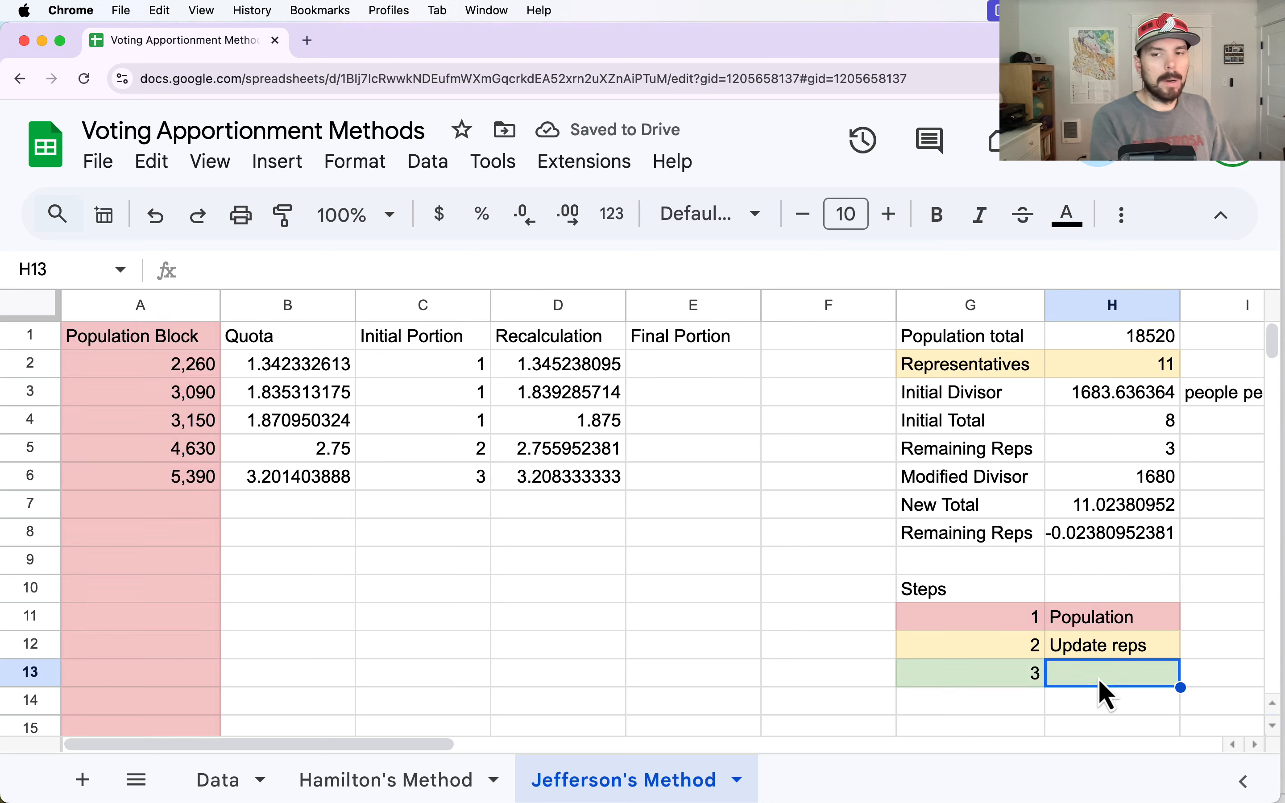
{"action": "type", "text": "Modify t"}
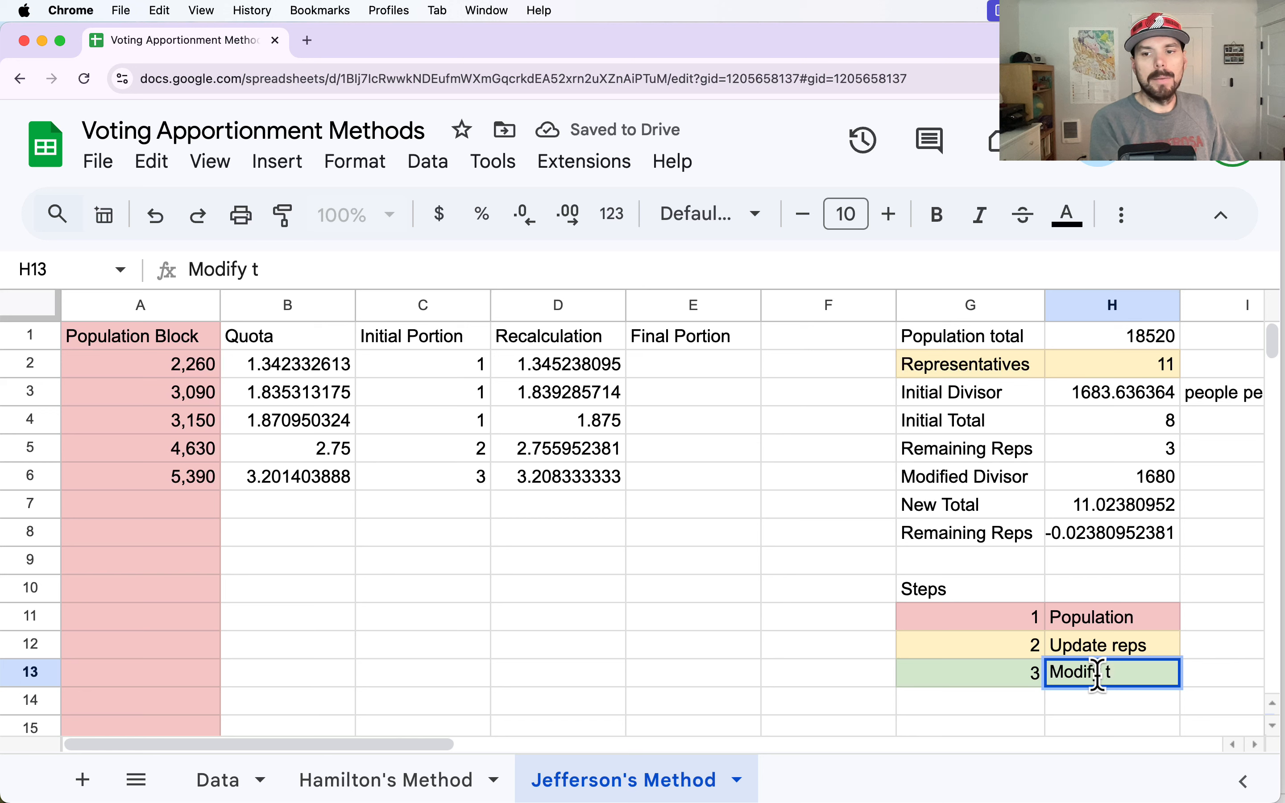
{"action": "key", "text": "BackSpace"}
{"action": "type", "text": "divisor"}
{"action": "key", "text": "Return"}
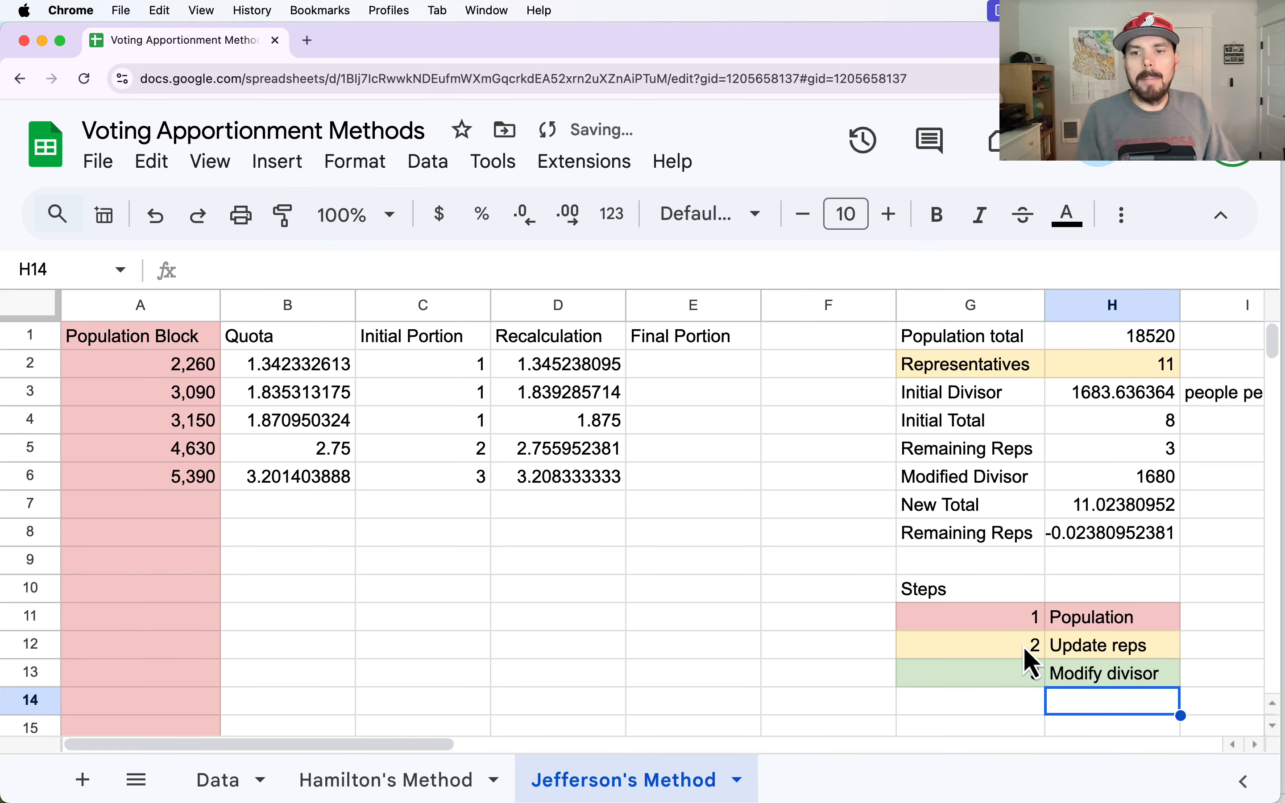
- Fill the Modified Divisor label and value in G6:H6 with the light green used for step 3
{"action": "left_click_drag", "start_coordinate": [1142, 475], "coordinate": [956, 480]}
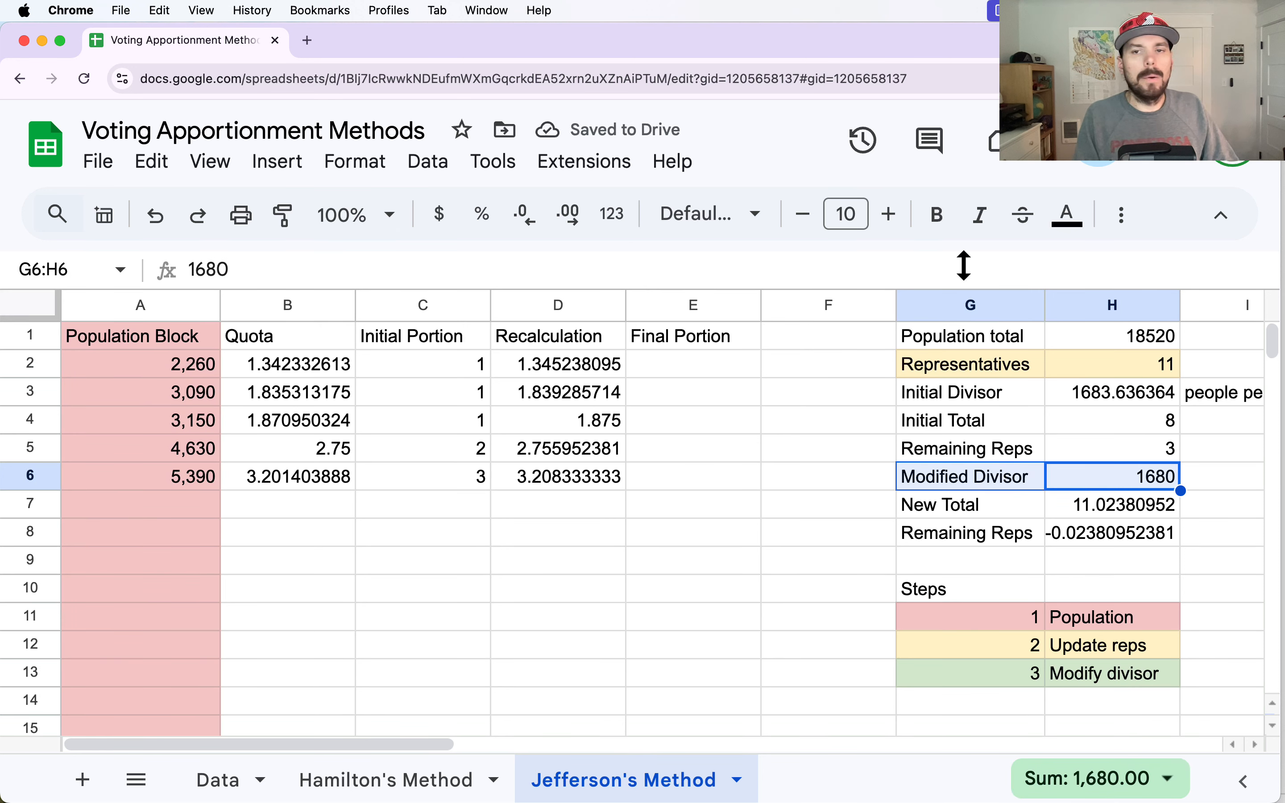
{"action": "left_click", "coordinate": [1121, 215]}
{"action": "left_click", "coordinate": [505, 265]}
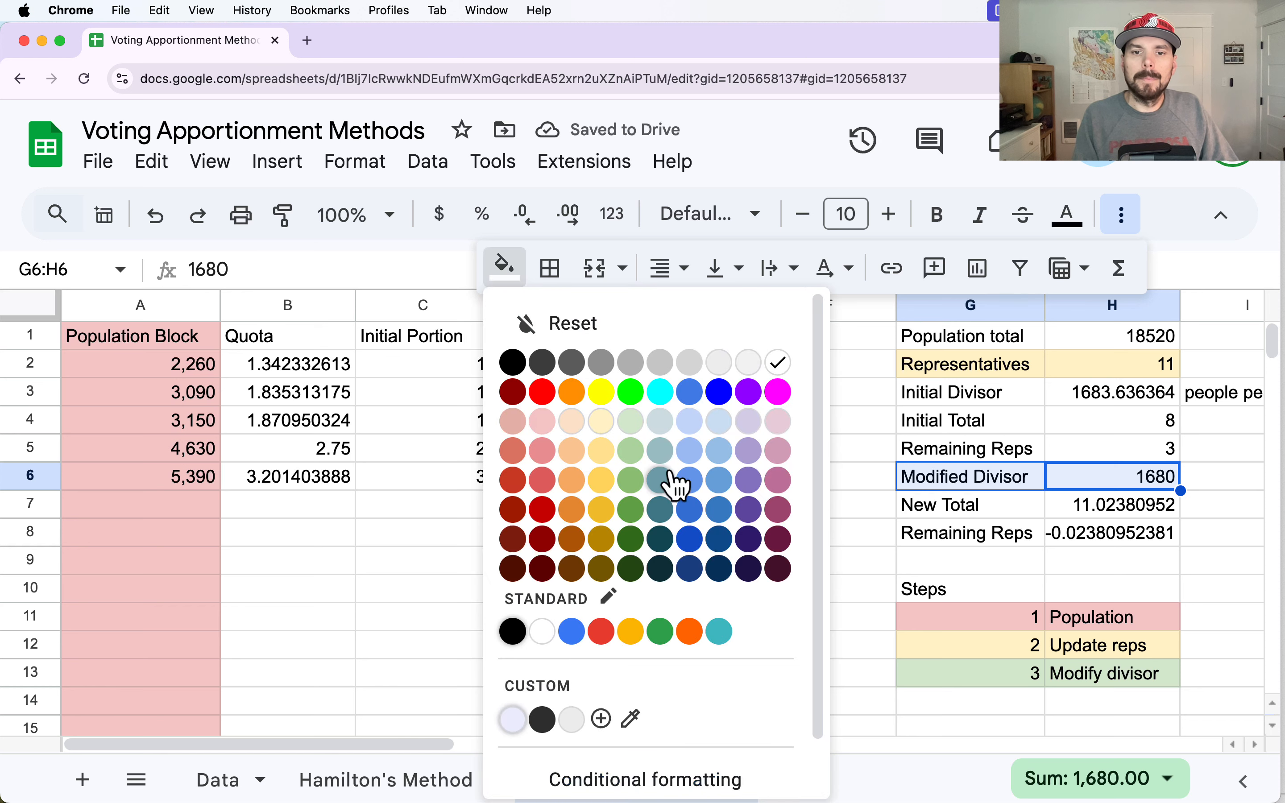
{"action": "left_click", "coordinate": [631, 422]}
{"action": "left_click", "coordinate": [988, 600]}
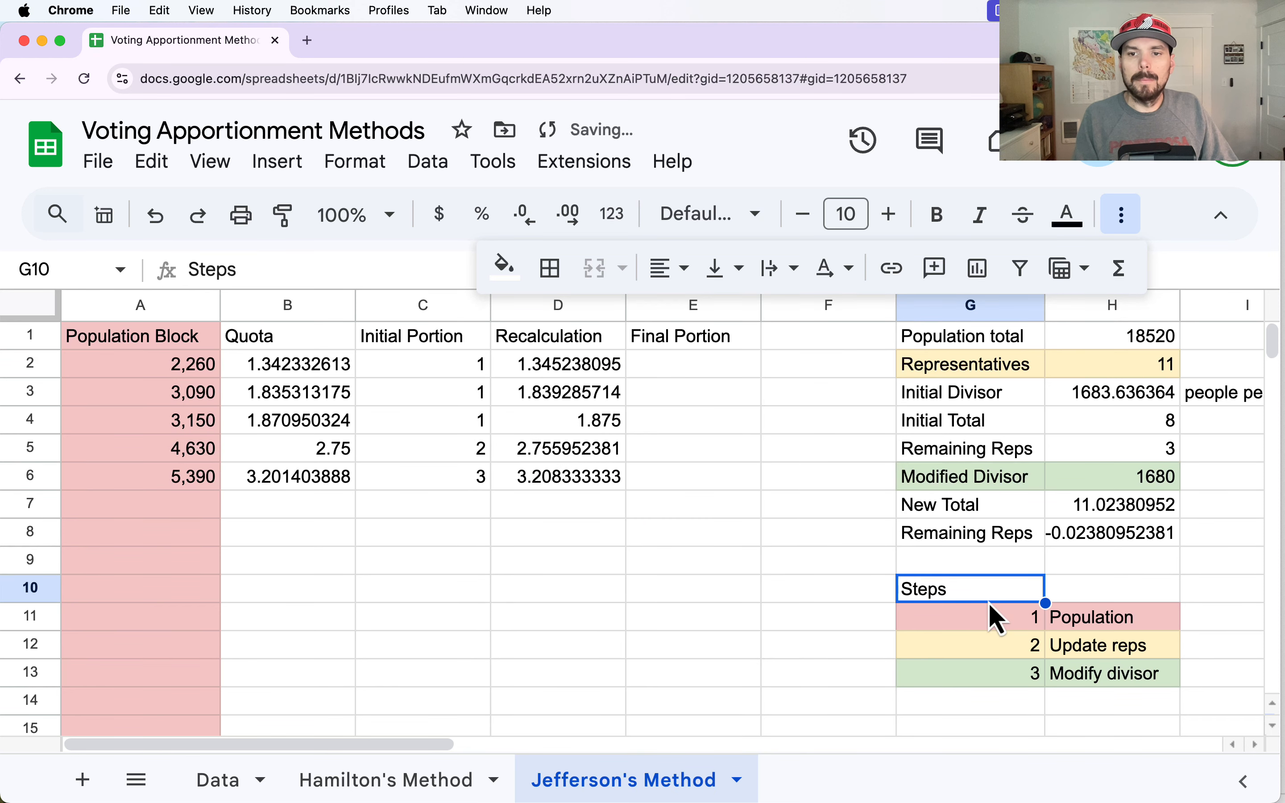
{"action": "left_click", "coordinate": [646, 367]}
{"action": "left_click", "coordinate": [1129, 217]}
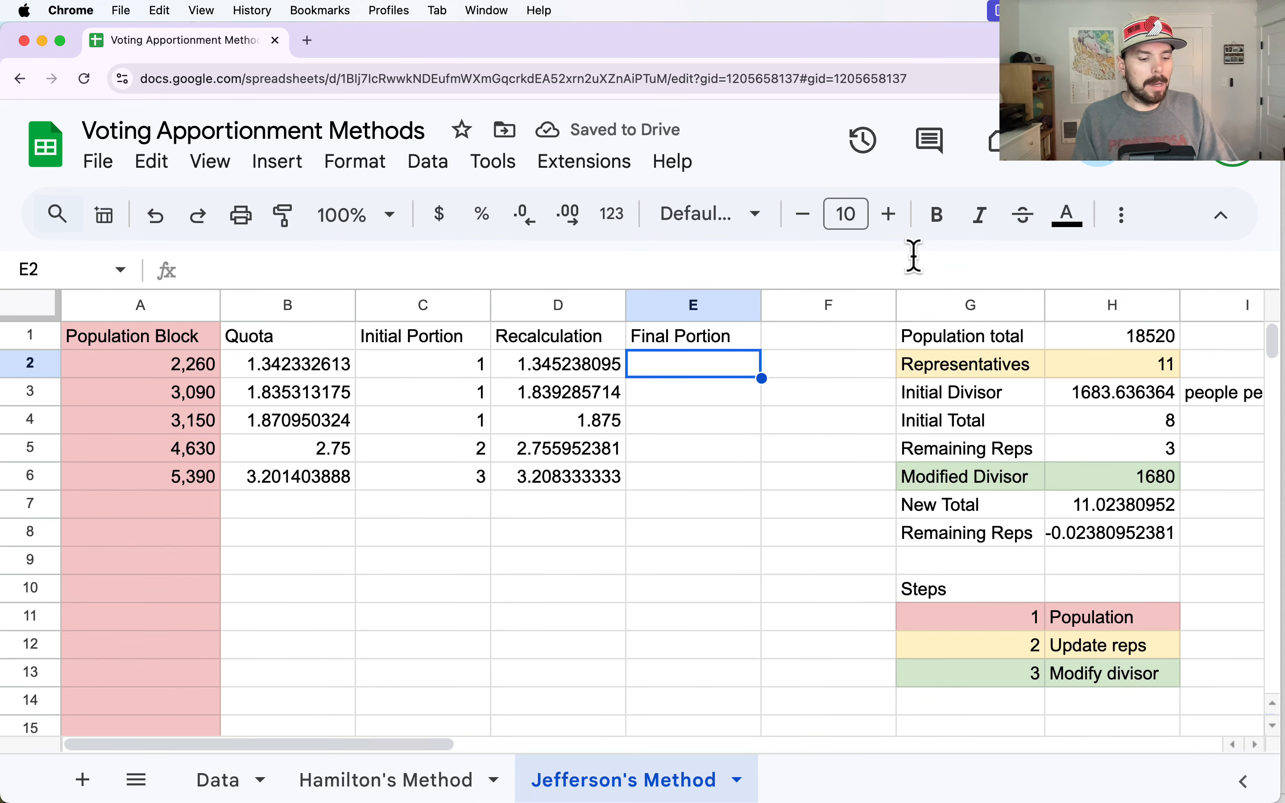
- Enter the formula =rounddown(D2) in Final Portion cell E2 and fill it down through E6
{"action": "type", "text": "=rou"}
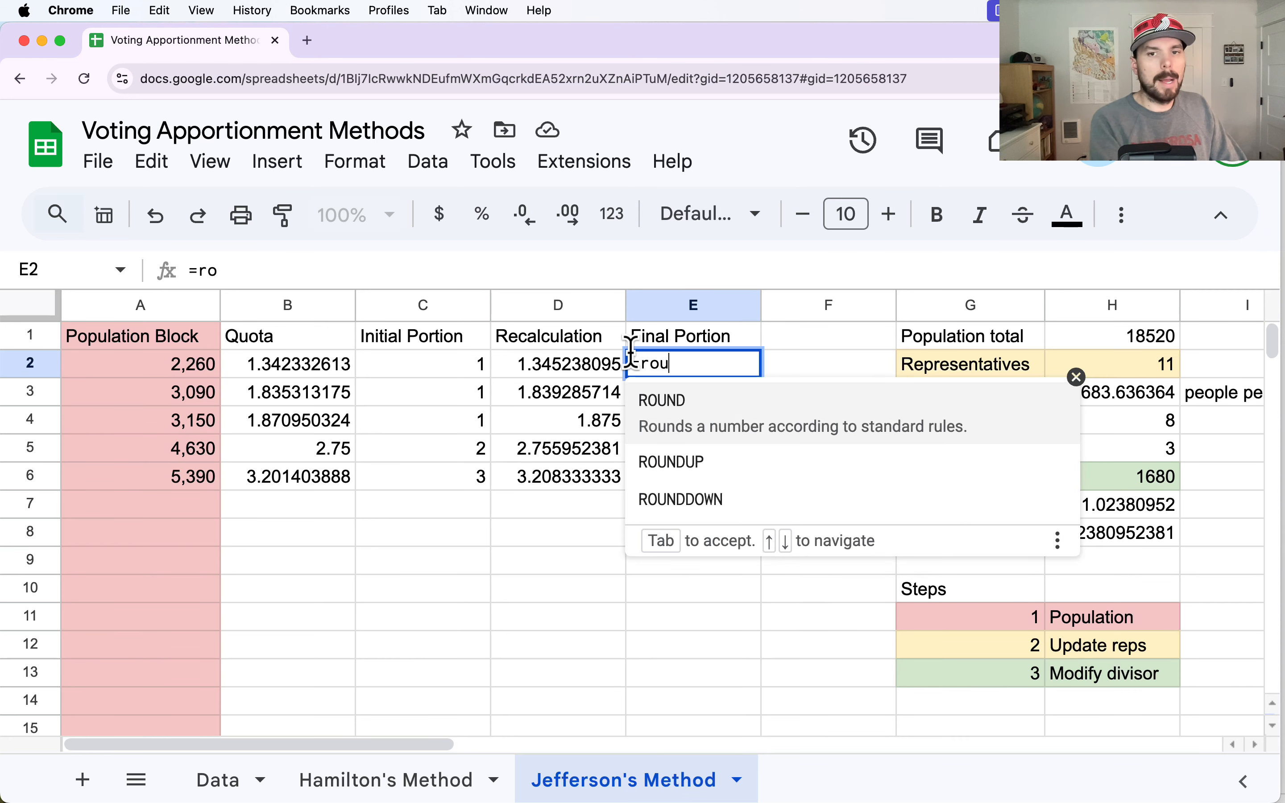
{"action": "type", "text": "nddown("}
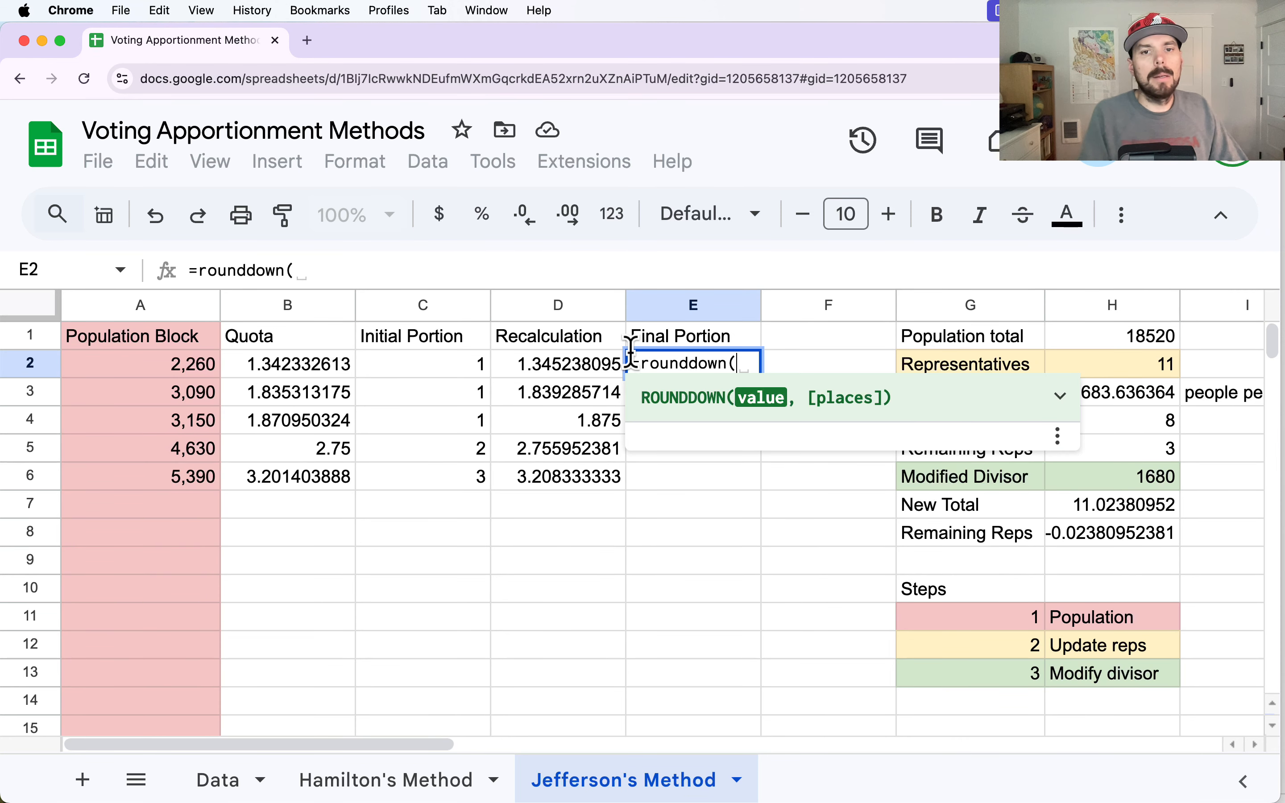
{"action": "left_click", "coordinate": [593, 366]}
{"action": "type", "text": ")"}
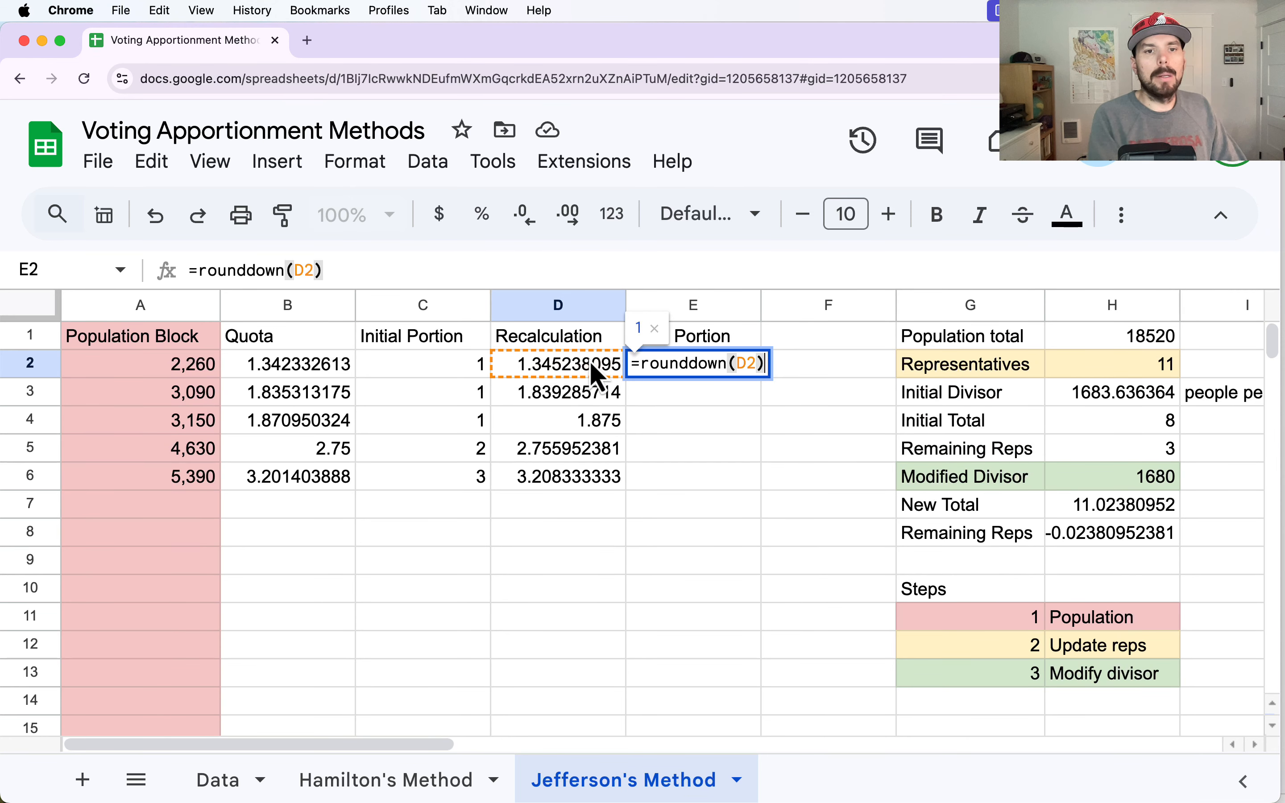
{"action": "key", "text": "Return"}
{"action": "left_click", "coordinate": [794, 564]}
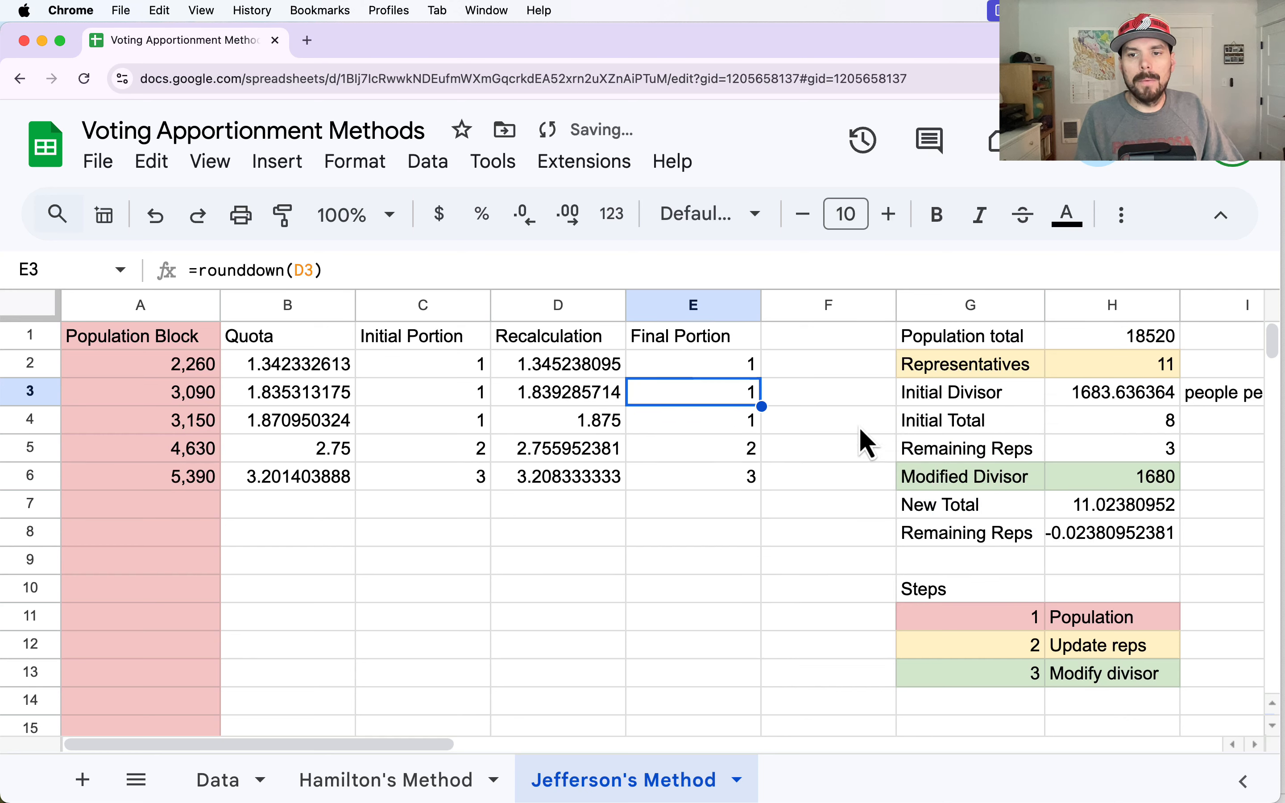
- Change the New Total formula in H7 to =sum(E:E) so it adds up the Final Portion column
{"action": "left_click_drag", "start_coordinate": [1110, 511], "coordinate": [1109, 536]}
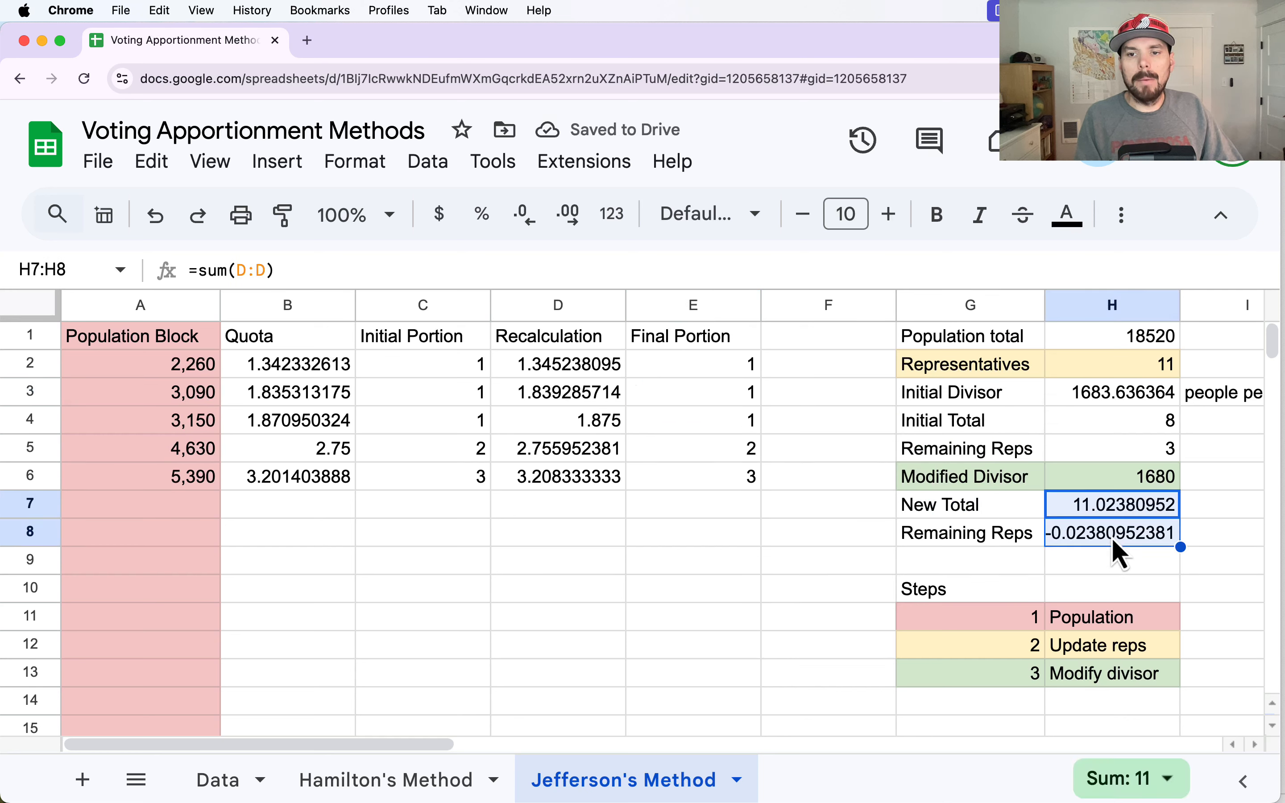
{"action": "double_click", "coordinate": [1121, 505]}
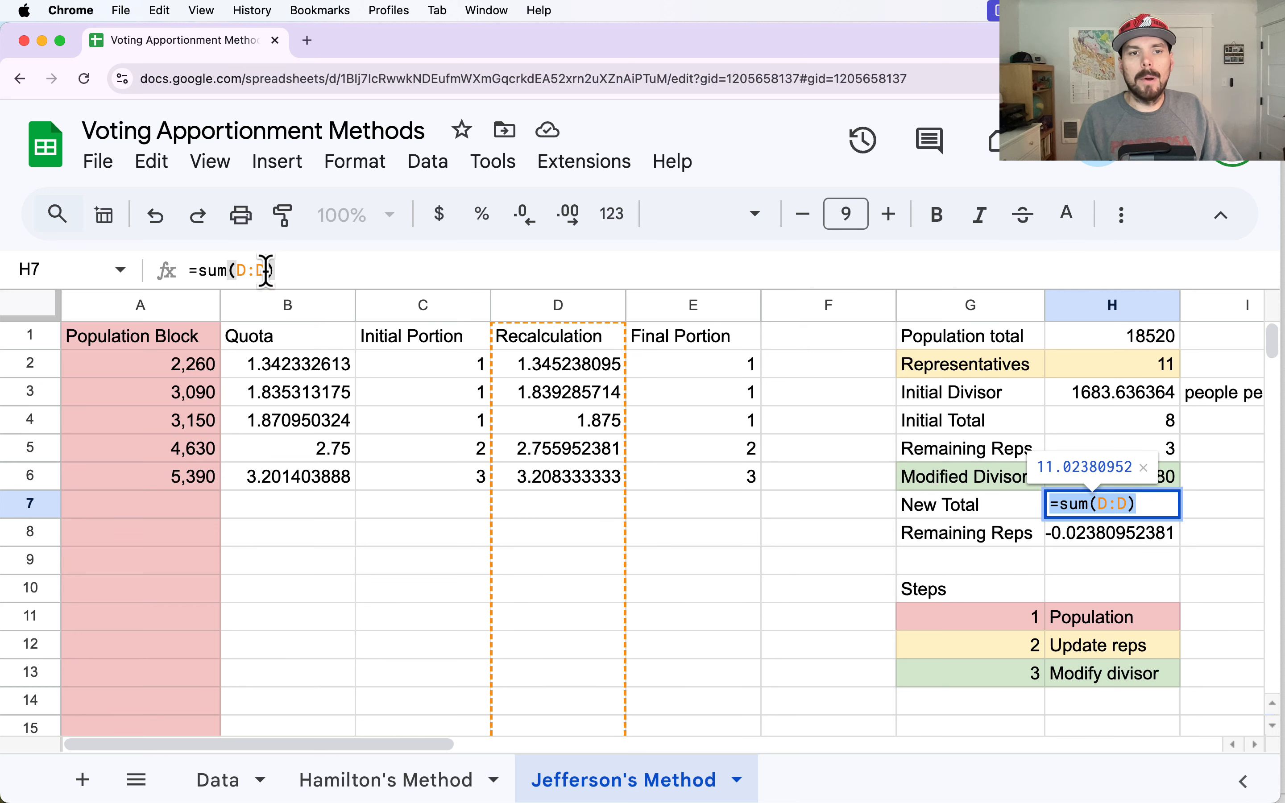
{"action": "left_click_drag", "start_coordinate": [266, 270], "coordinate": [236, 270]}
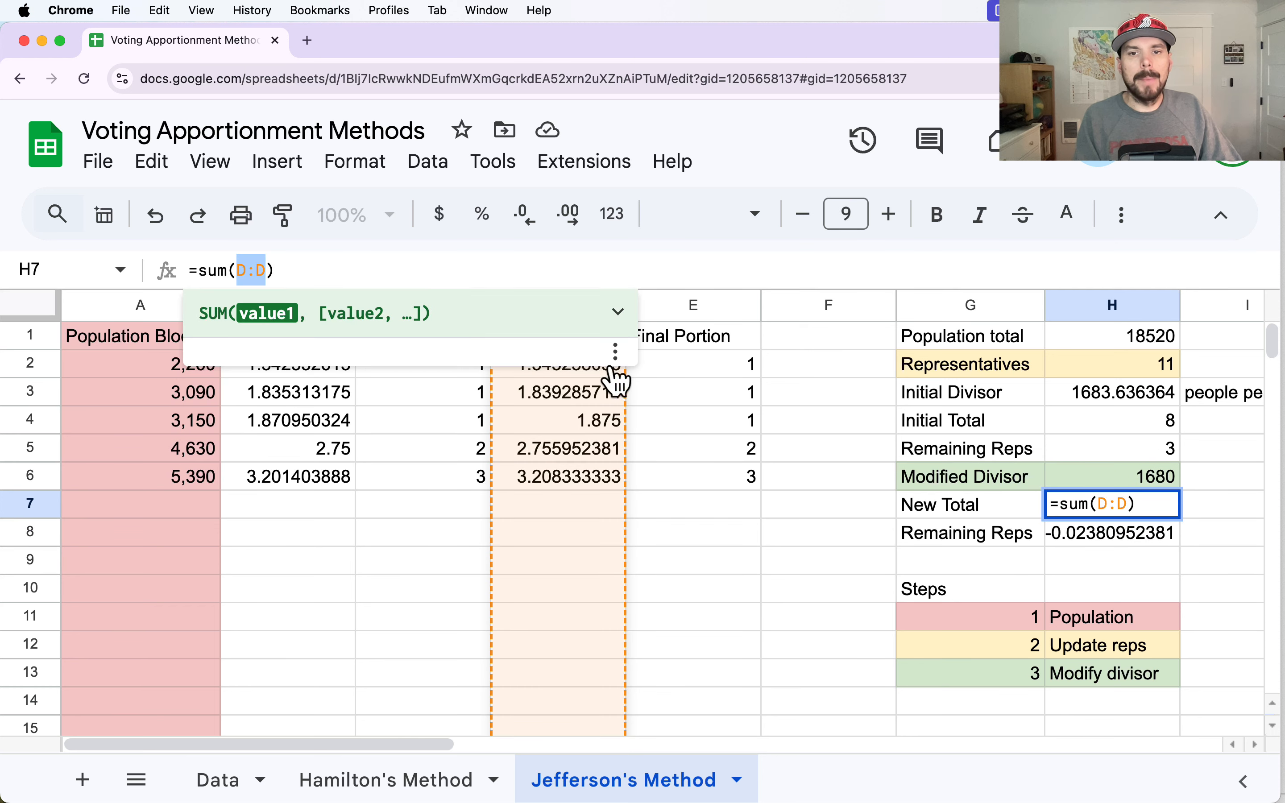
{"action": "key", "text": "BackSpace"}
{"action": "left_click", "coordinate": [671, 314]}
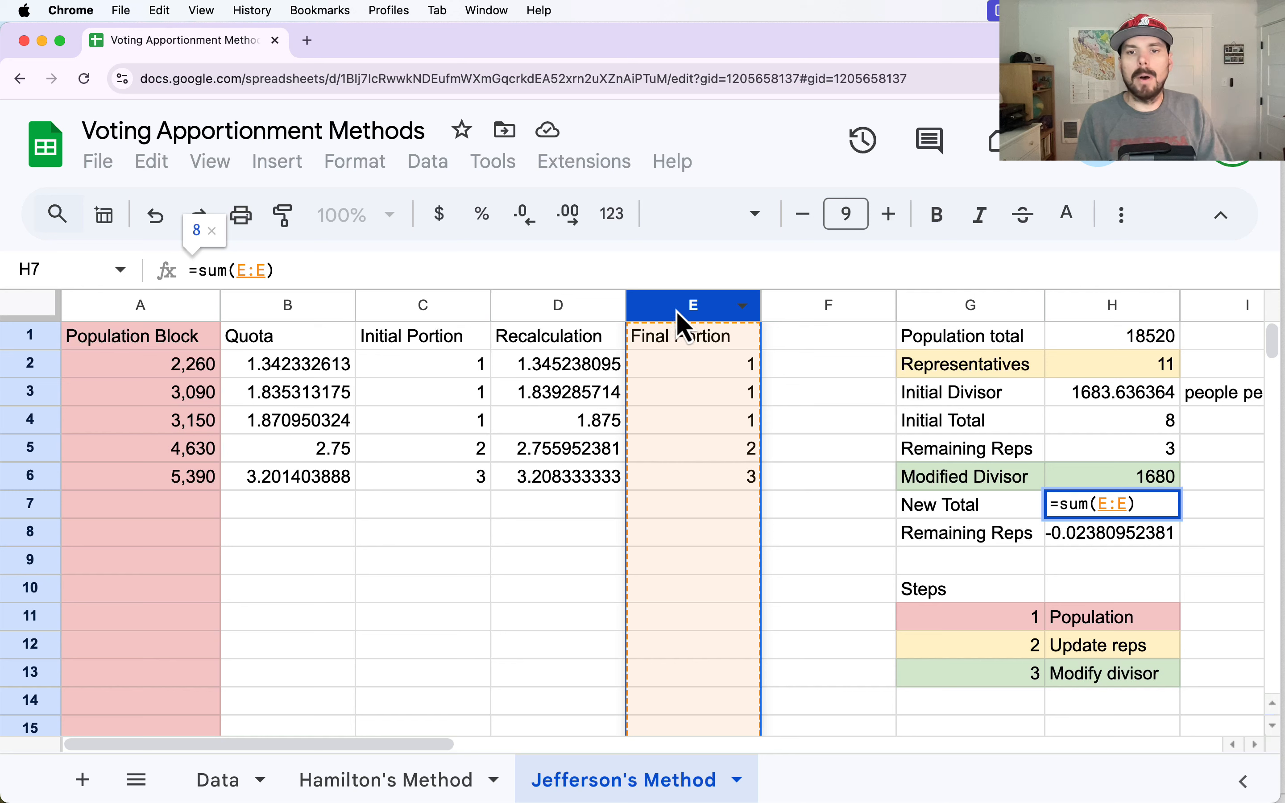
{"action": "key", "text": "Return"}
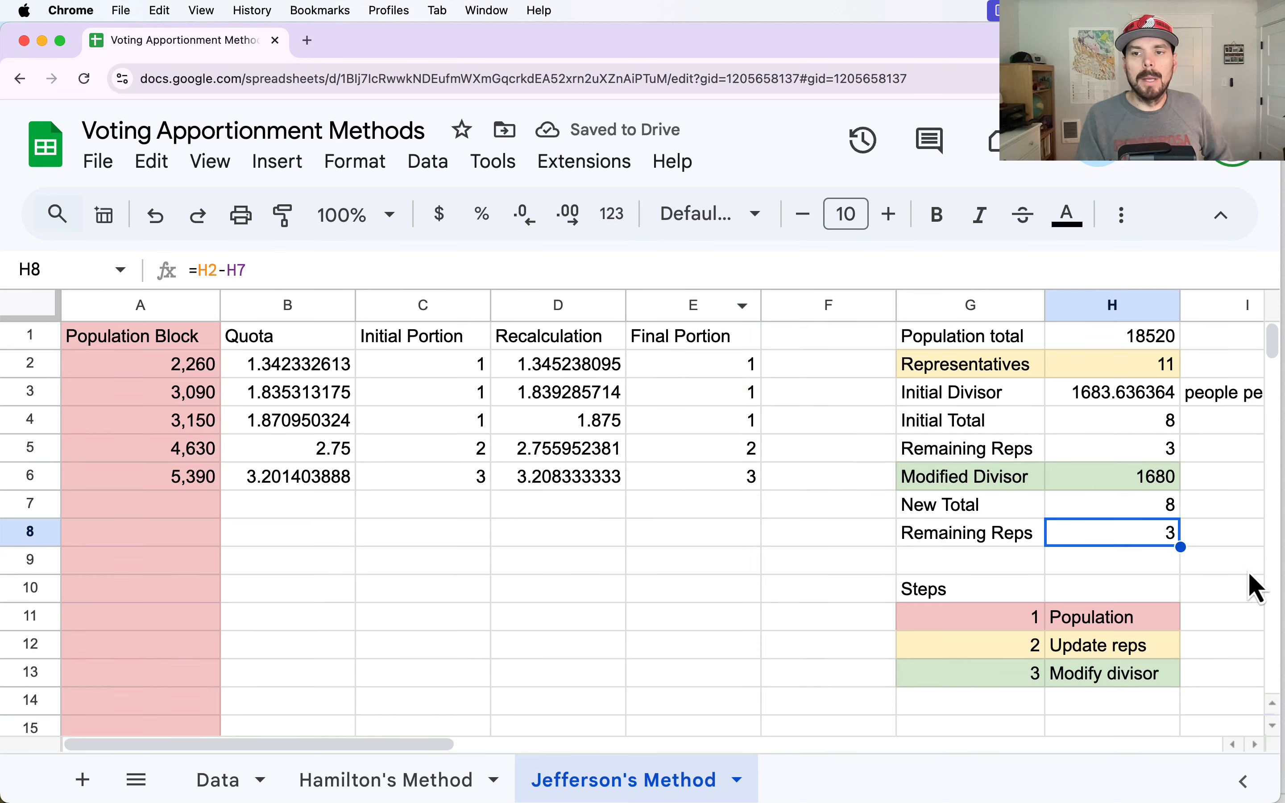
- Compare the initial and new totals with their remaining reps, and try a Modified Divisor of 1600 in H6
{"action": "left_click_drag", "start_coordinate": [1162, 423], "coordinate": [1168, 452]}
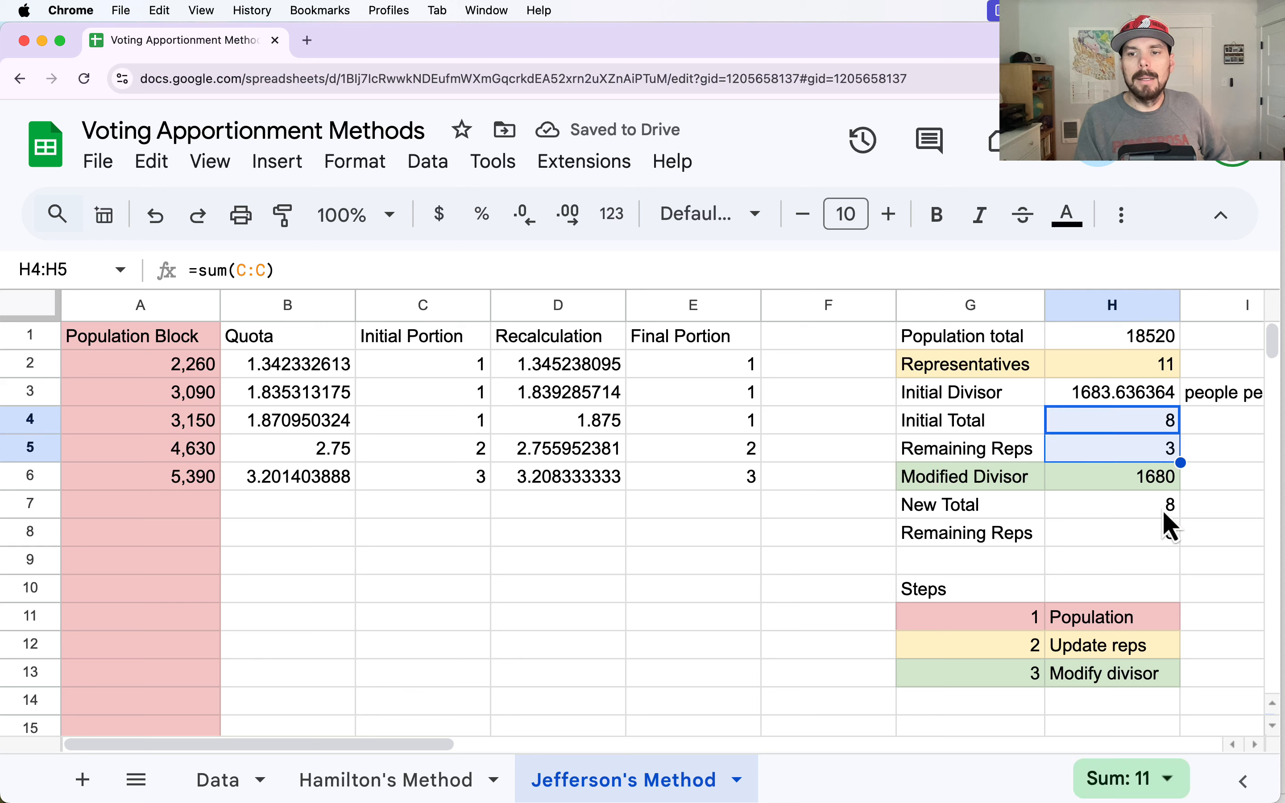
{"action": "left_click_drag", "start_coordinate": [1162, 510], "coordinate": [1147, 531]}
{"action": "left_click", "coordinate": [1104, 484]}
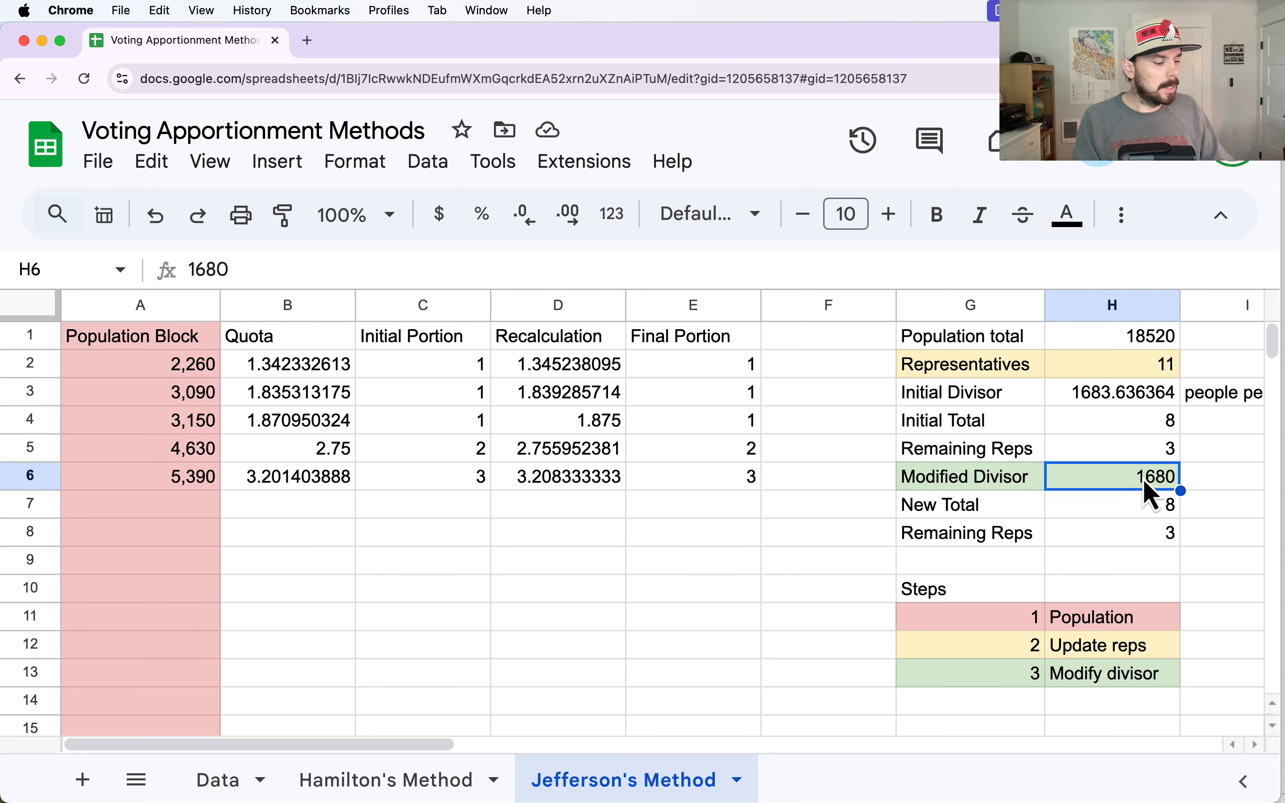
{"action": "type", "text": "1600"}
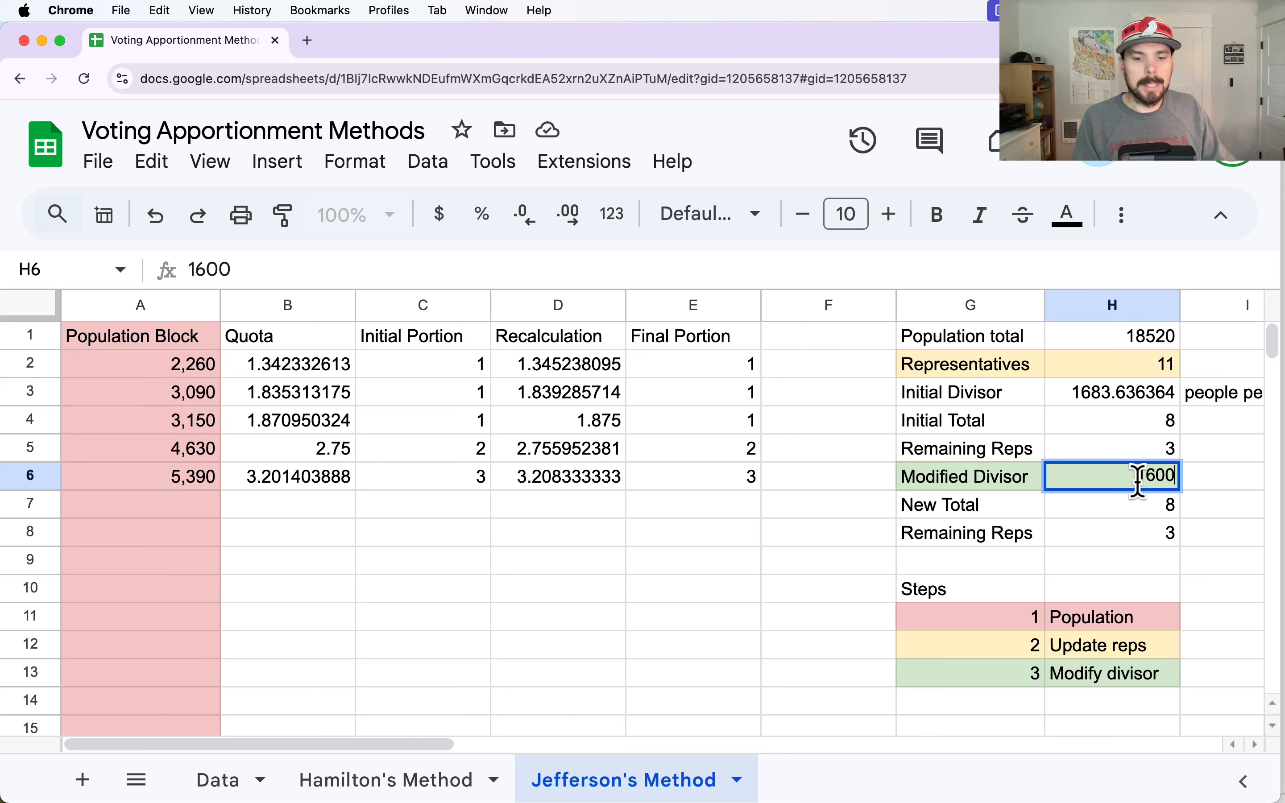
{"action": "key", "text": "Return"}
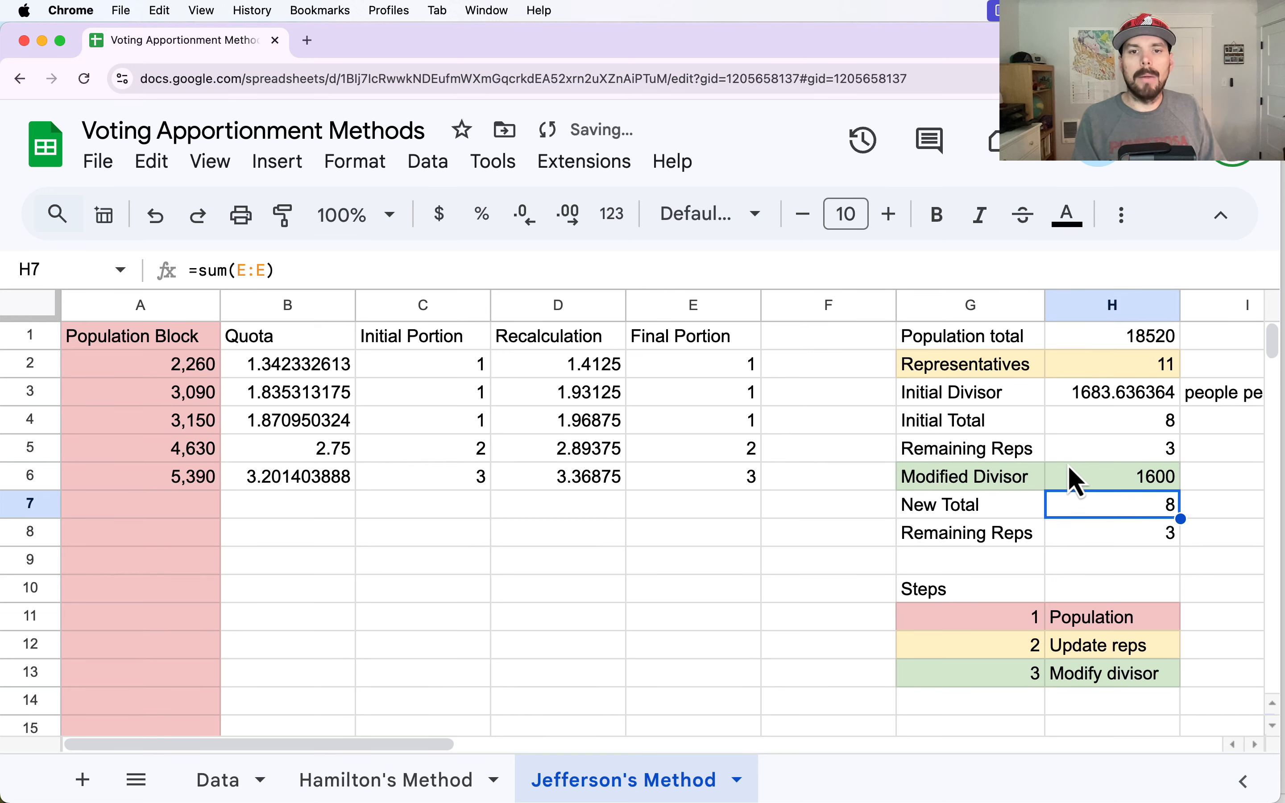
- Set the Modified Divisor in H6 to 1500
{"action": "left_click", "coordinate": [1142, 482]}
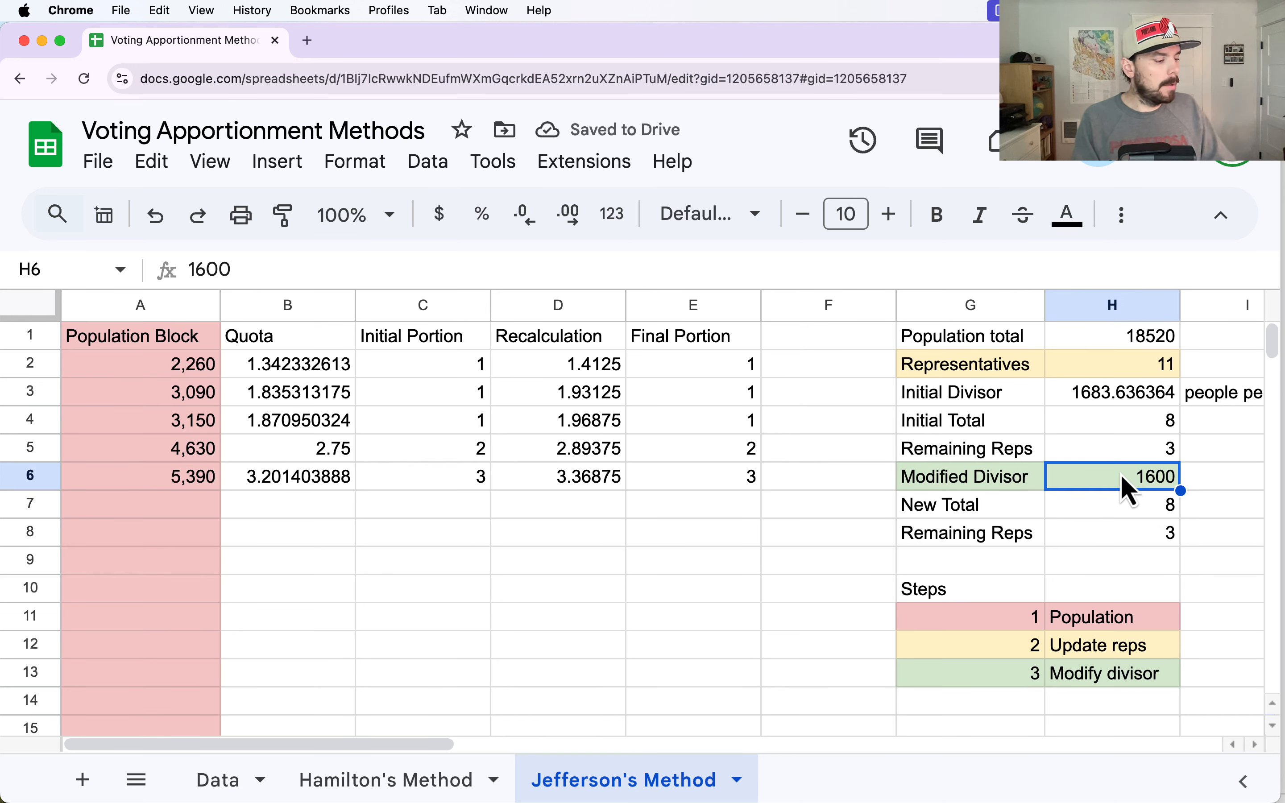
{"action": "type", "text": "15"}
{"action": "key", "text": "Return"}
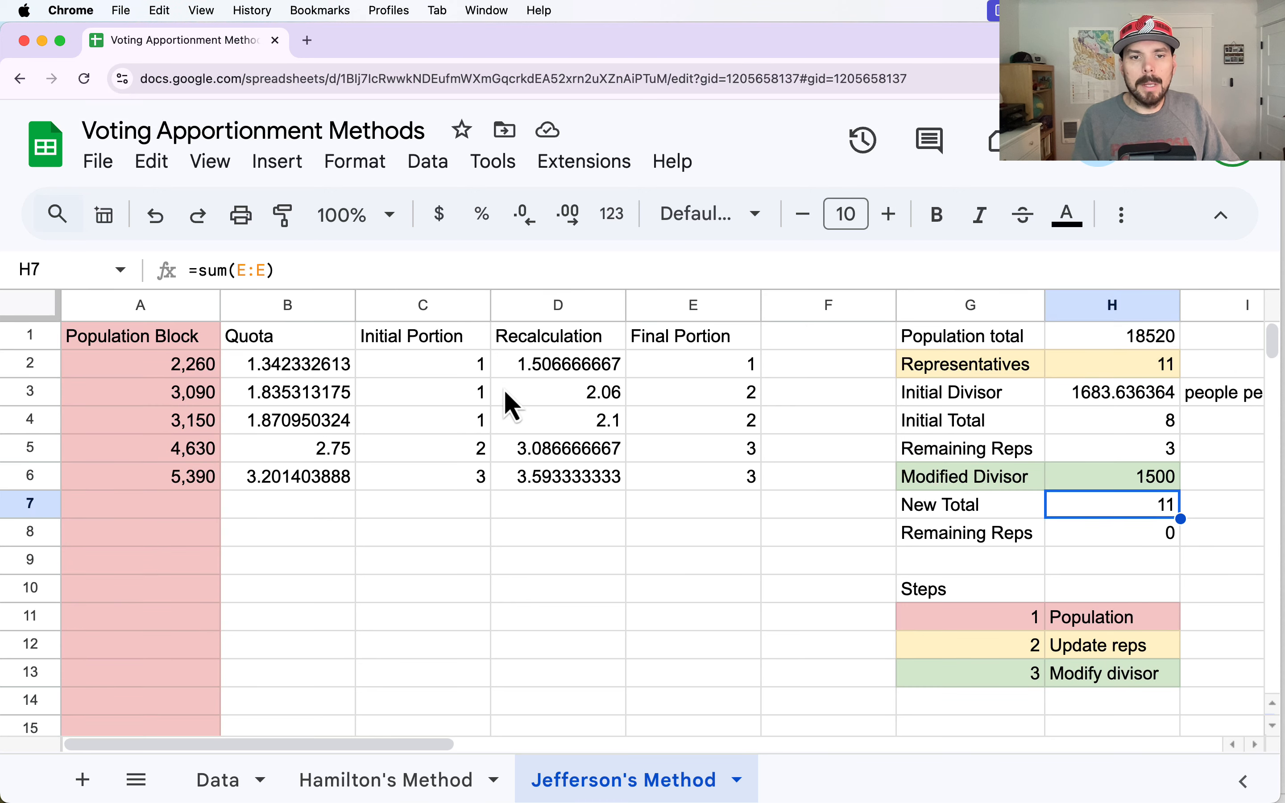
- Compare the initial and final portions in rows 3 to 5, their quotas and recalculated quotas, and glance at the Hamilton's Method sheet
{"action": "left_click", "coordinate": [485, 393]}
{"action": "left_click", "coordinate": [683, 405]}
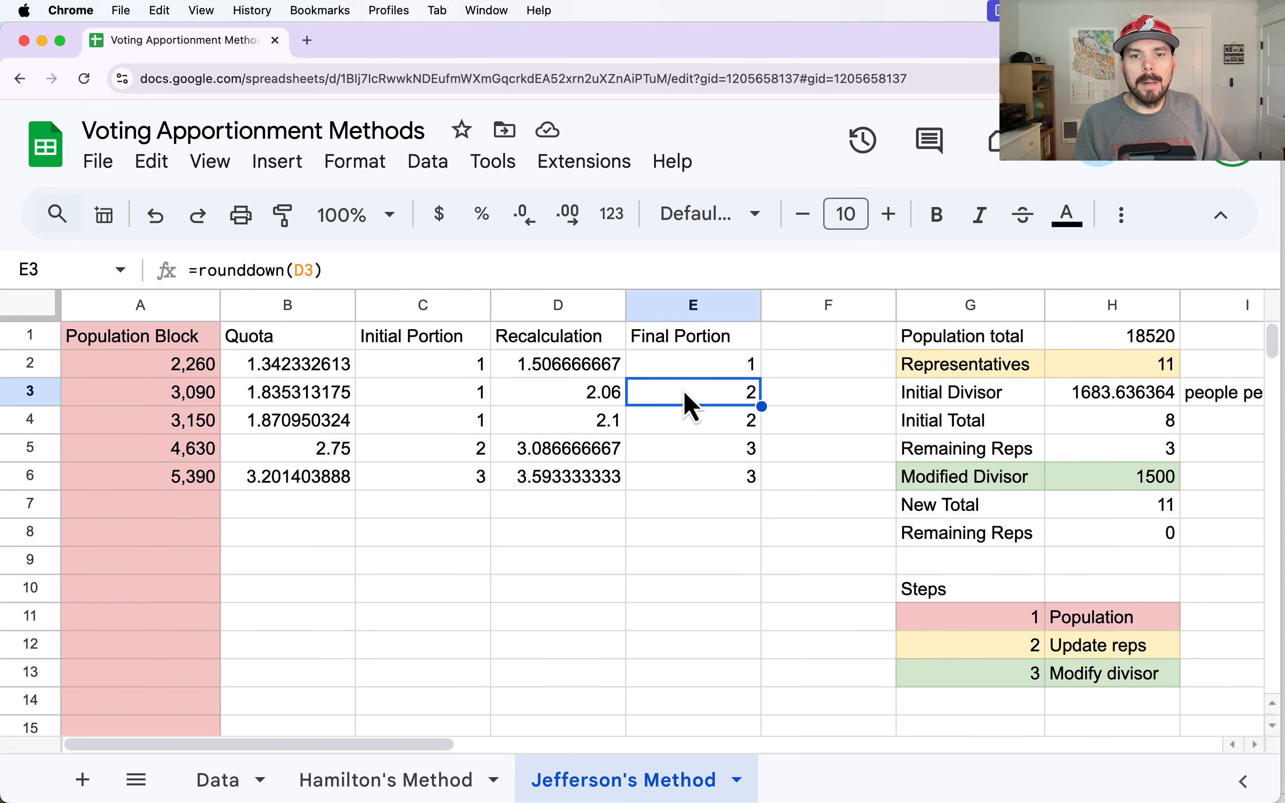
{"action": "left_click", "coordinate": [425, 425]}
{"action": "left_click", "coordinate": [689, 435]}
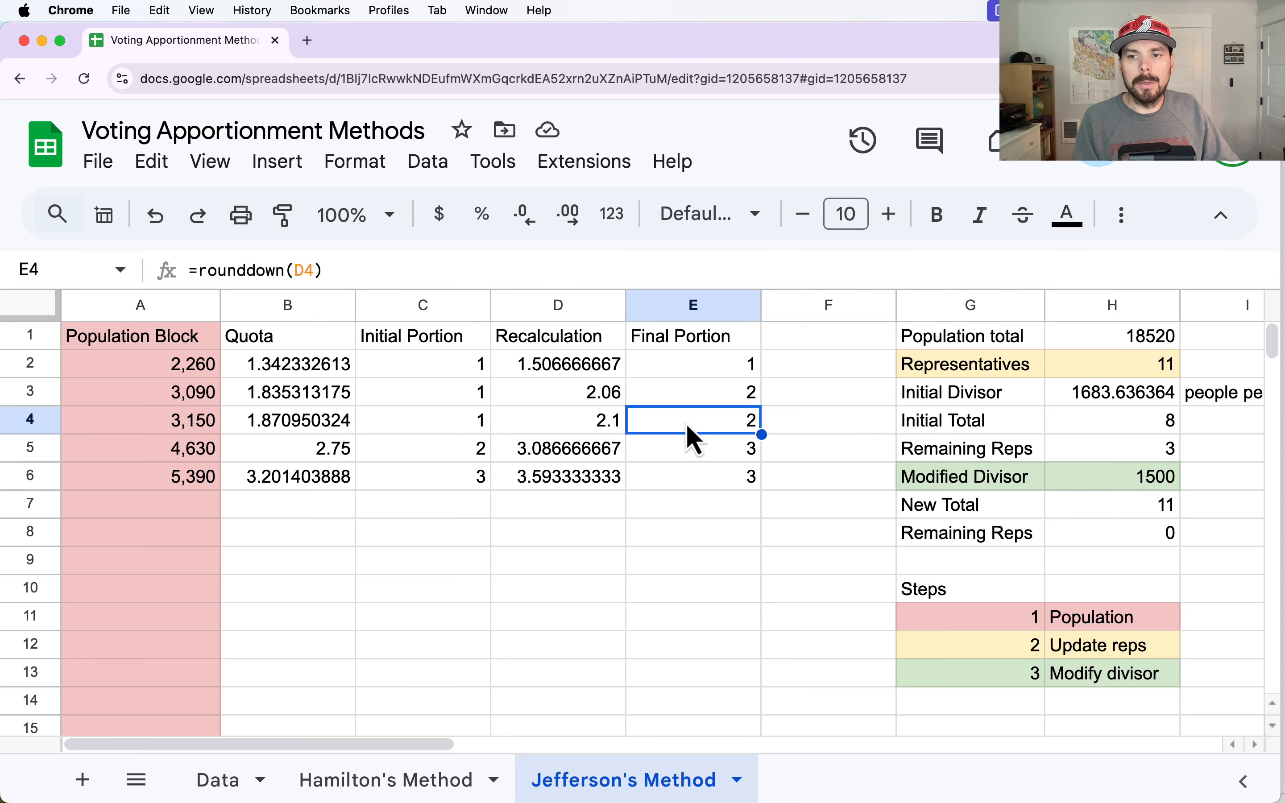
{"action": "left_click", "coordinate": [417, 457]}
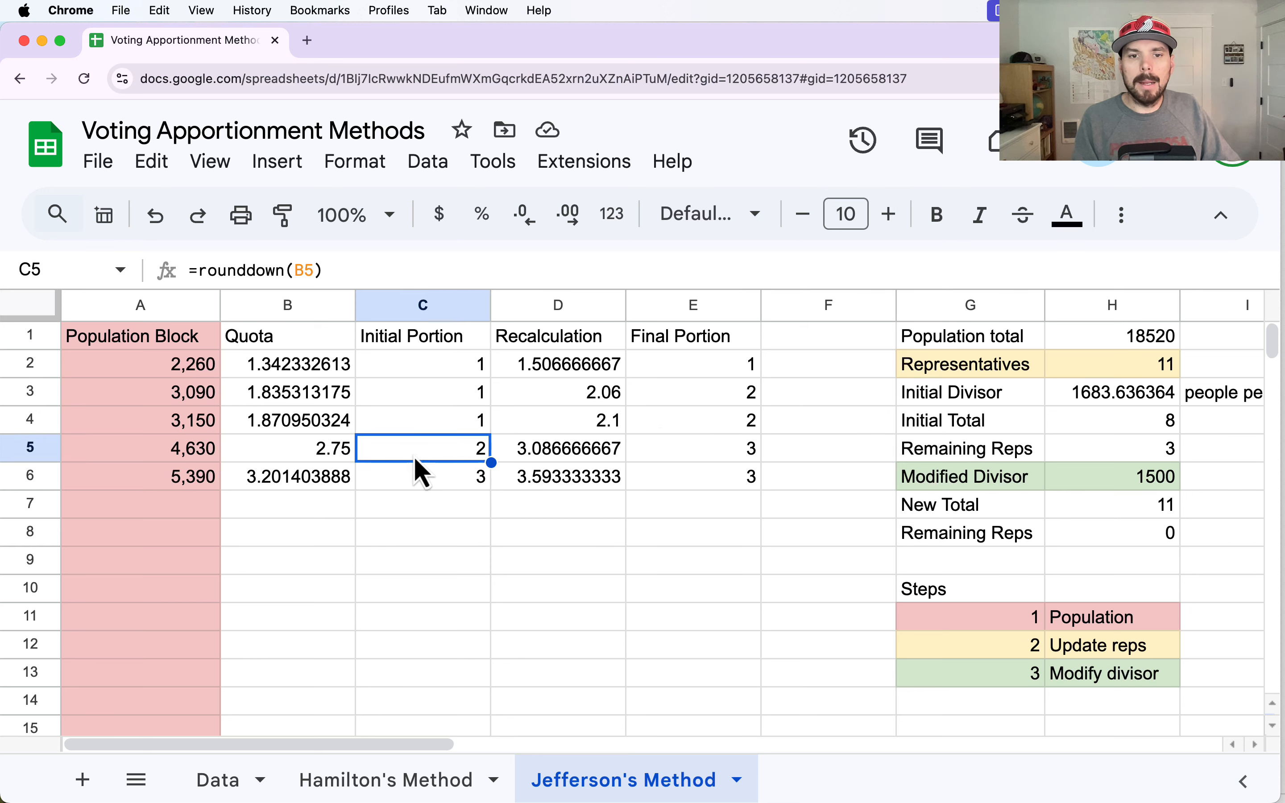
{"action": "left_click", "coordinate": [693, 449]}
{"action": "left_click", "coordinate": [347, 404]}
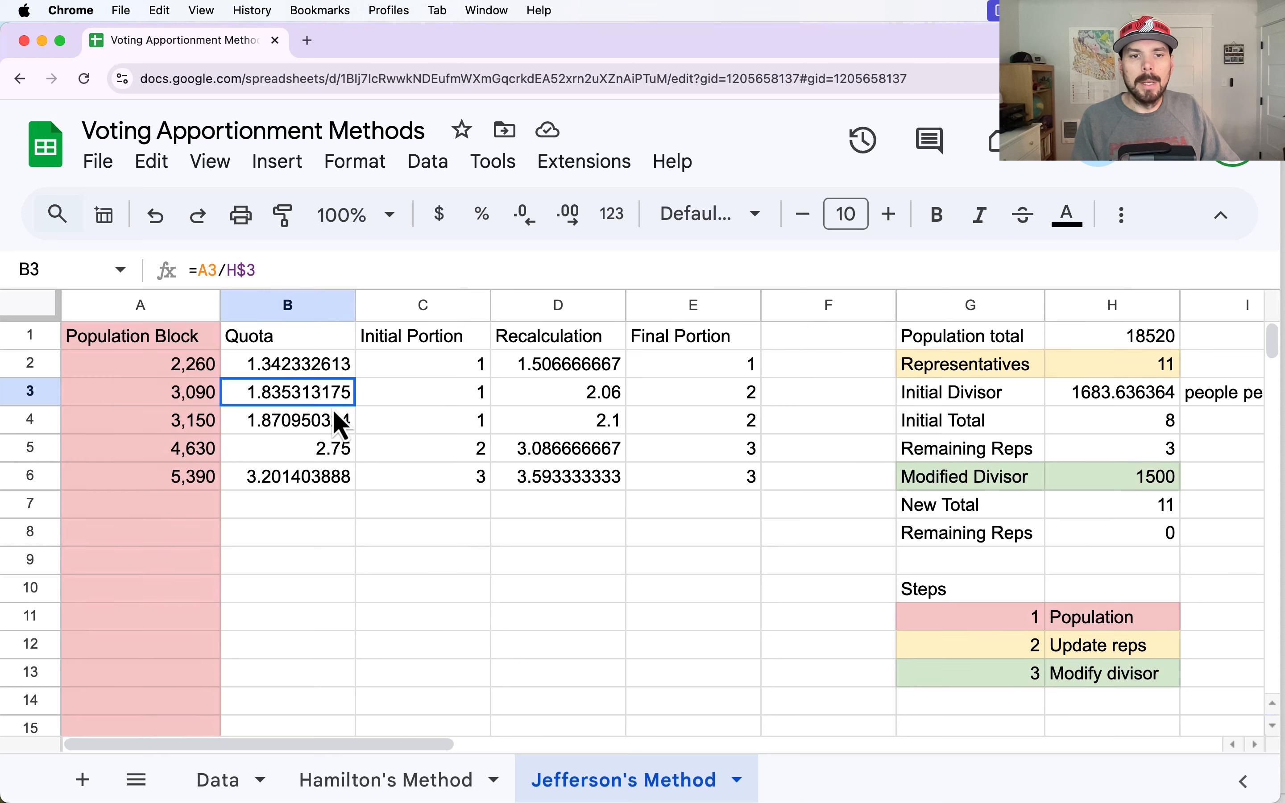
{"action": "left_click_drag", "start_coordinate": [339, 422], "coordinate": [332, 458]}
{"action": "left_click_drag", "start_coordinate": [558, 382], "coordinate": [552, 457]}
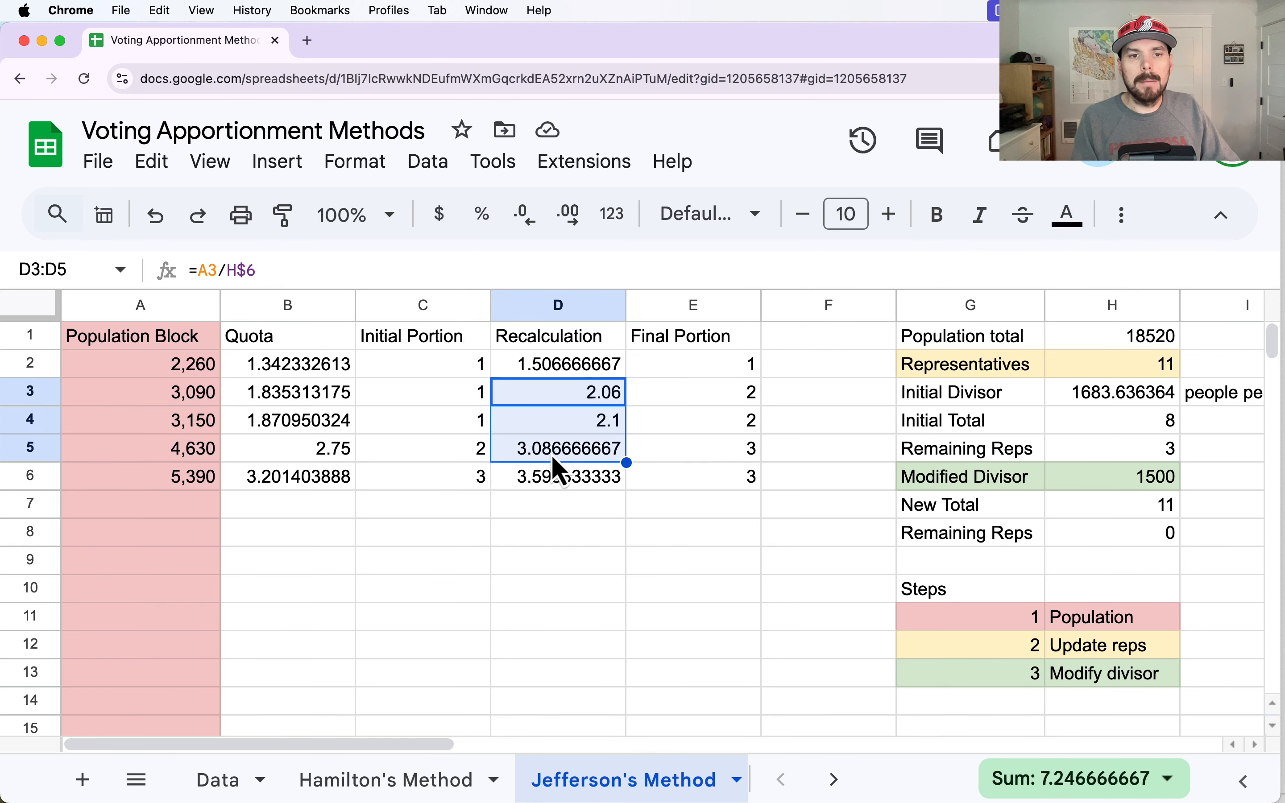
{"action": "left_click_drag", "start_coordinate": [322, 392], "coordinate": [301, 458]}
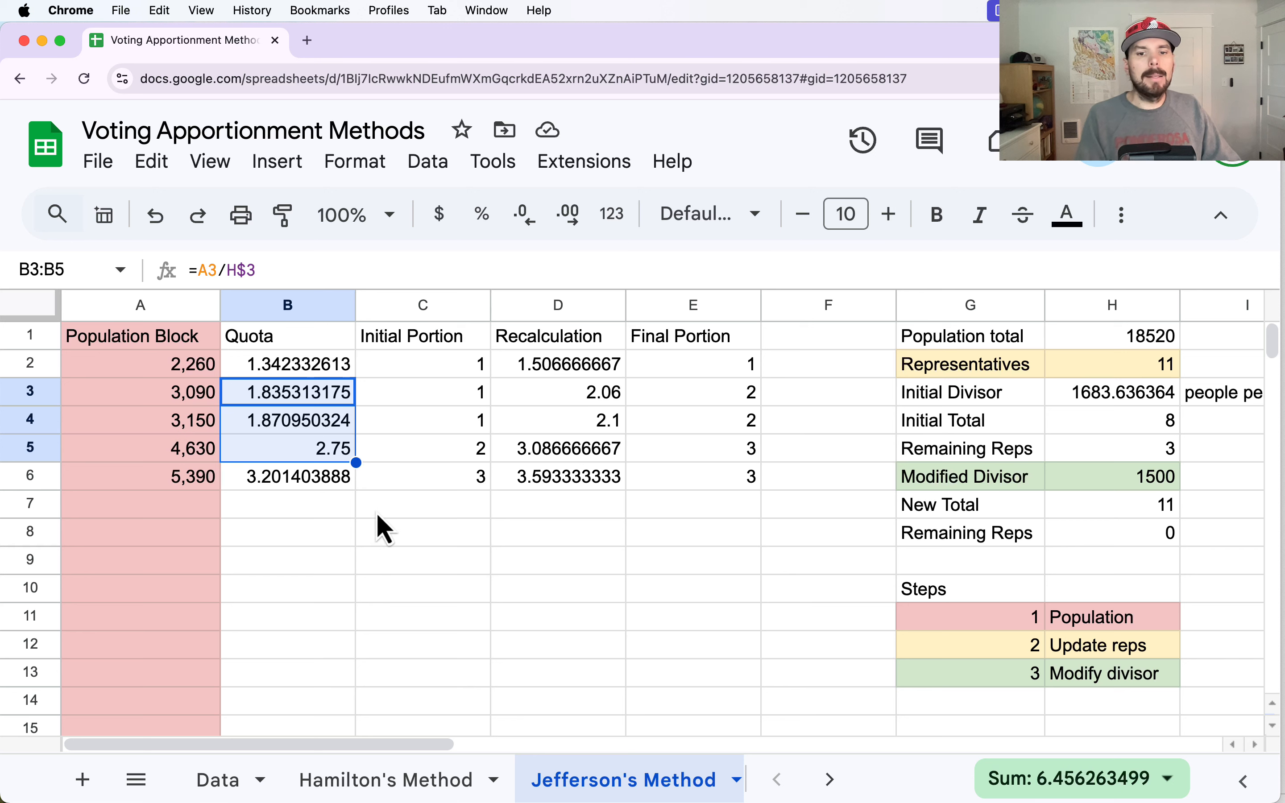
{"action": "left_click", "coordinate": [396, 784]}
{"action": "left_click", "coordinate": [695, 783]}
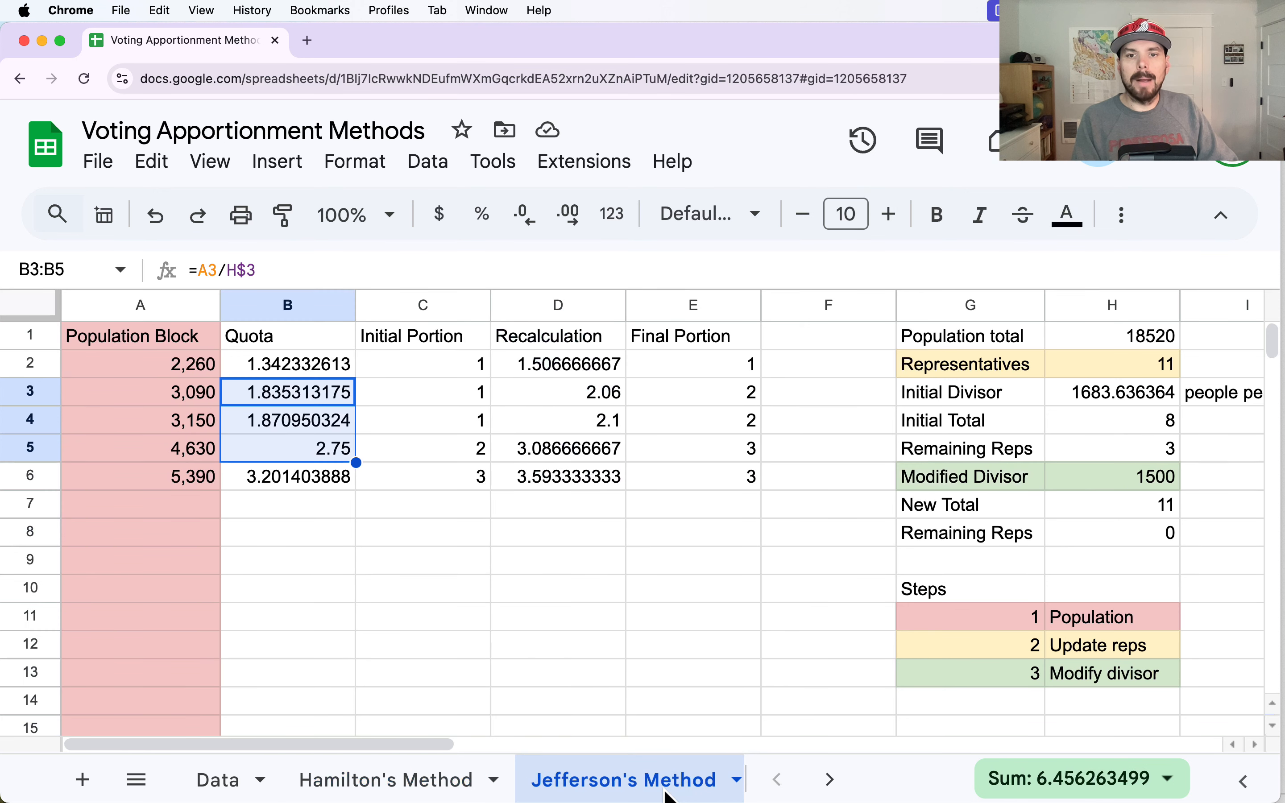
- Copy the county populations in F2:F6 of the Data sheet into the Population Block from A2 on the Jefferson's Method sheet
{"action": "left_click", "coordinate": [244, 785]}
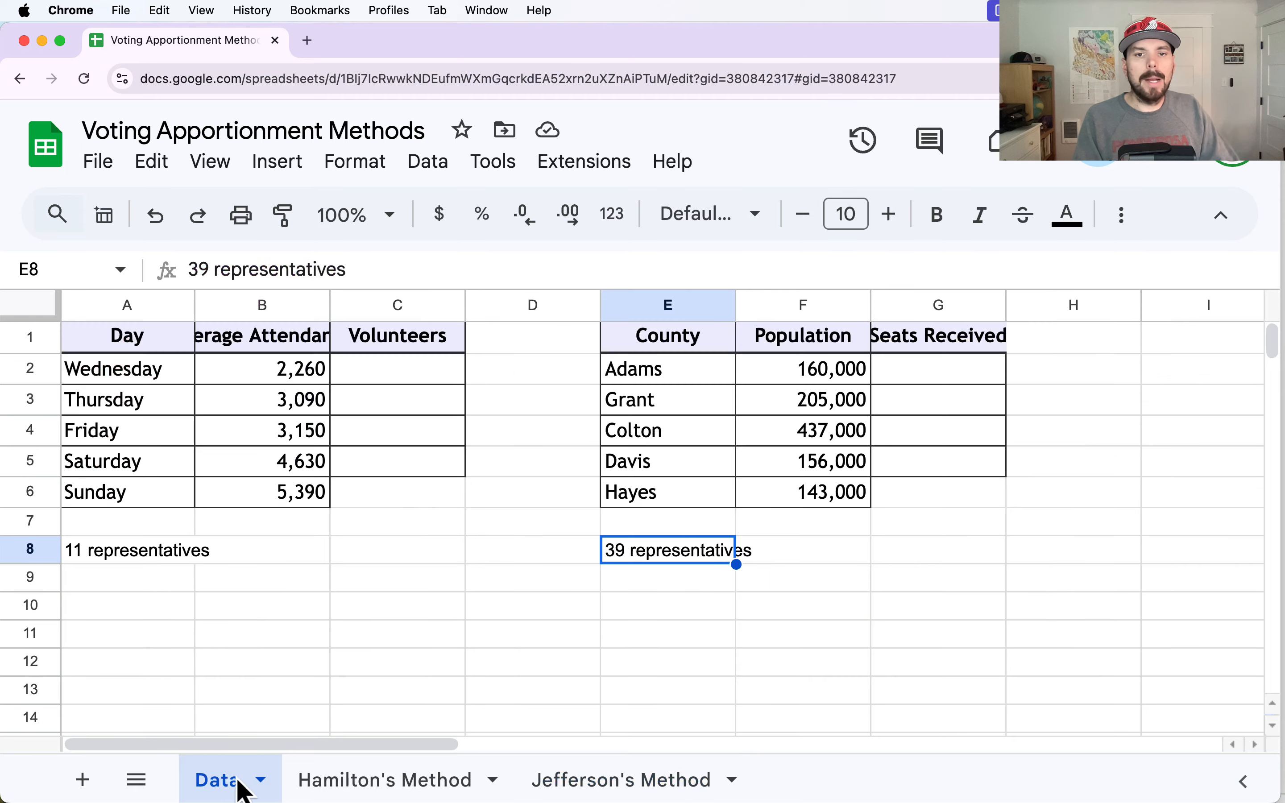
{"action": "left_click", "coordinate": [799, 376]}
{"action": "left_click_drag", "start_coordinate": [812, 462], "coordinate": [823, 505]}
{"action": "key", "text": "super+c"}
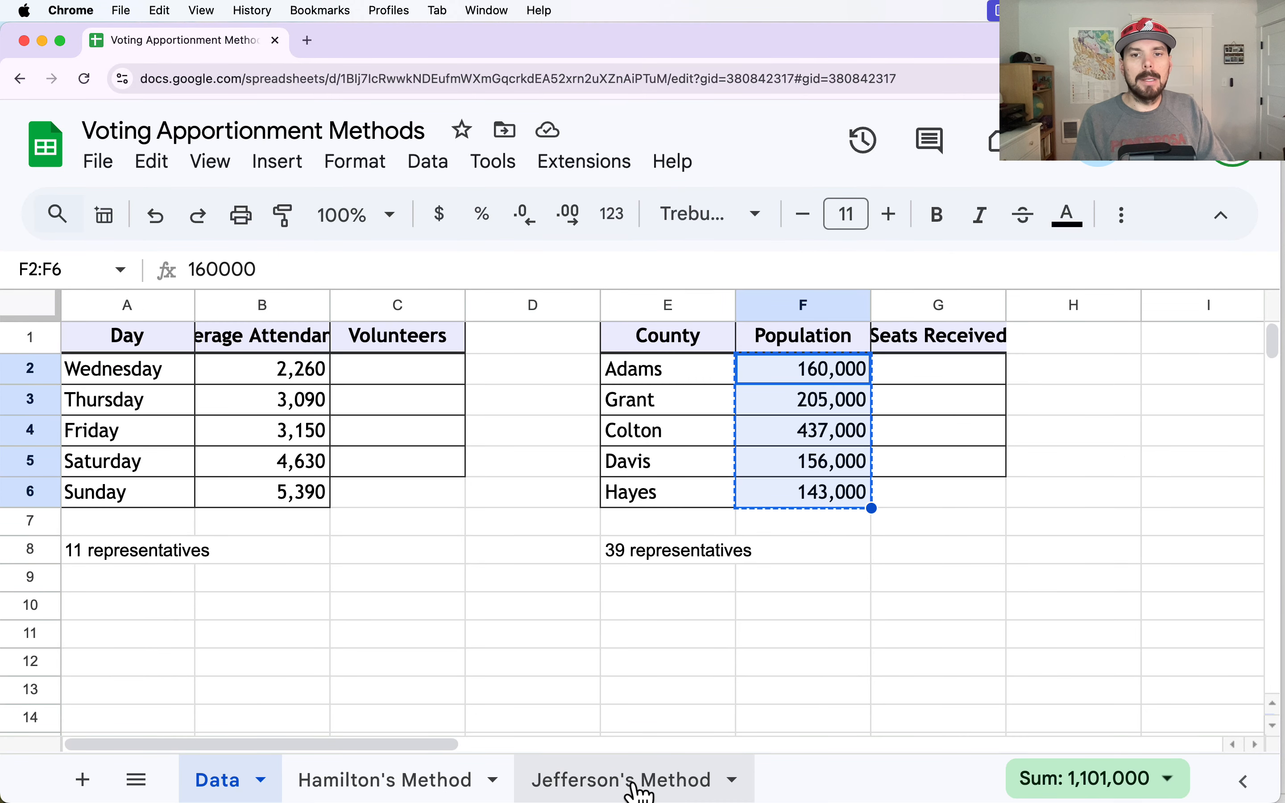
{"action": "left_click", "coordinate": [648, 781]}
{"action": "left_click_drag", "start_coordinate": [148, 377], "coordinate": [149, 474]}
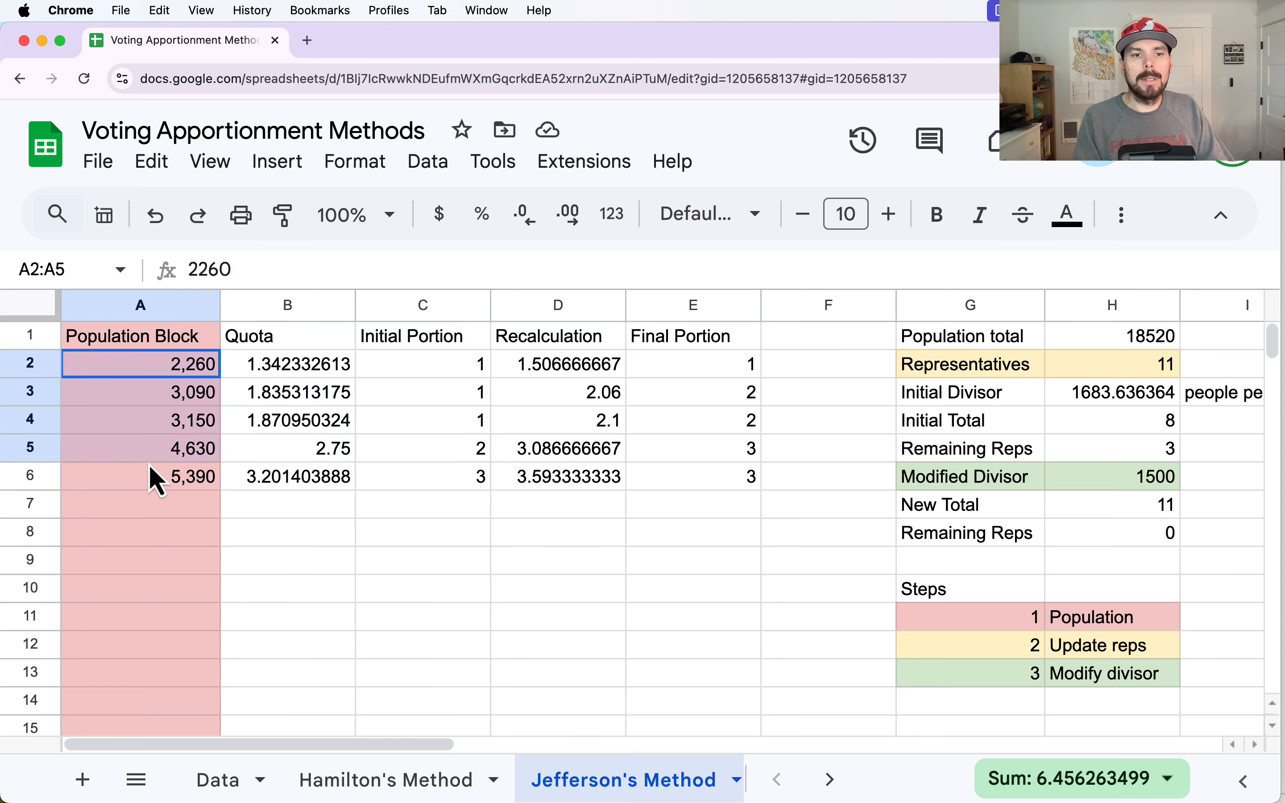
{"action": "key", "text": "super+v"}
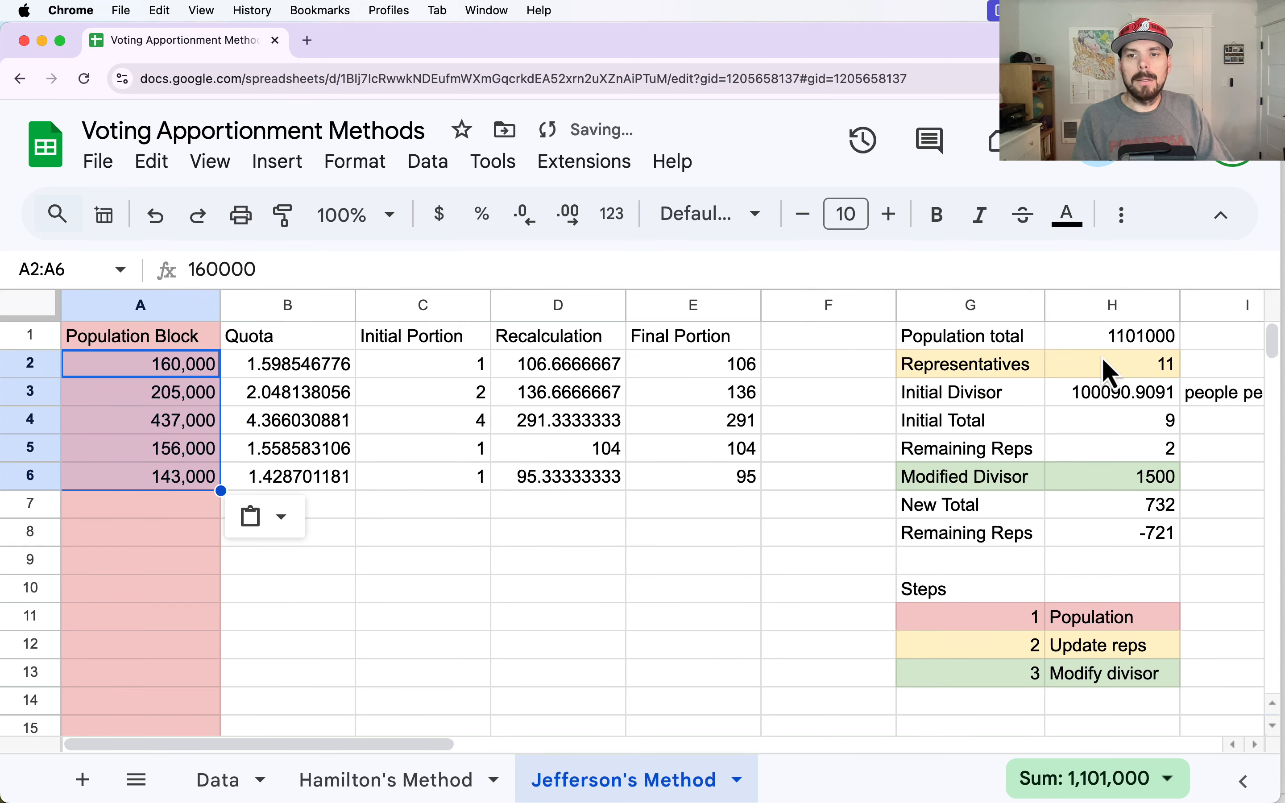
- Set the number of Representatives in H2 to 39
{"action": "left_click", "coordinate": [1104, 362]}
{"action": "type", "text": "39"}
{"action": "key", "text": "Return"}
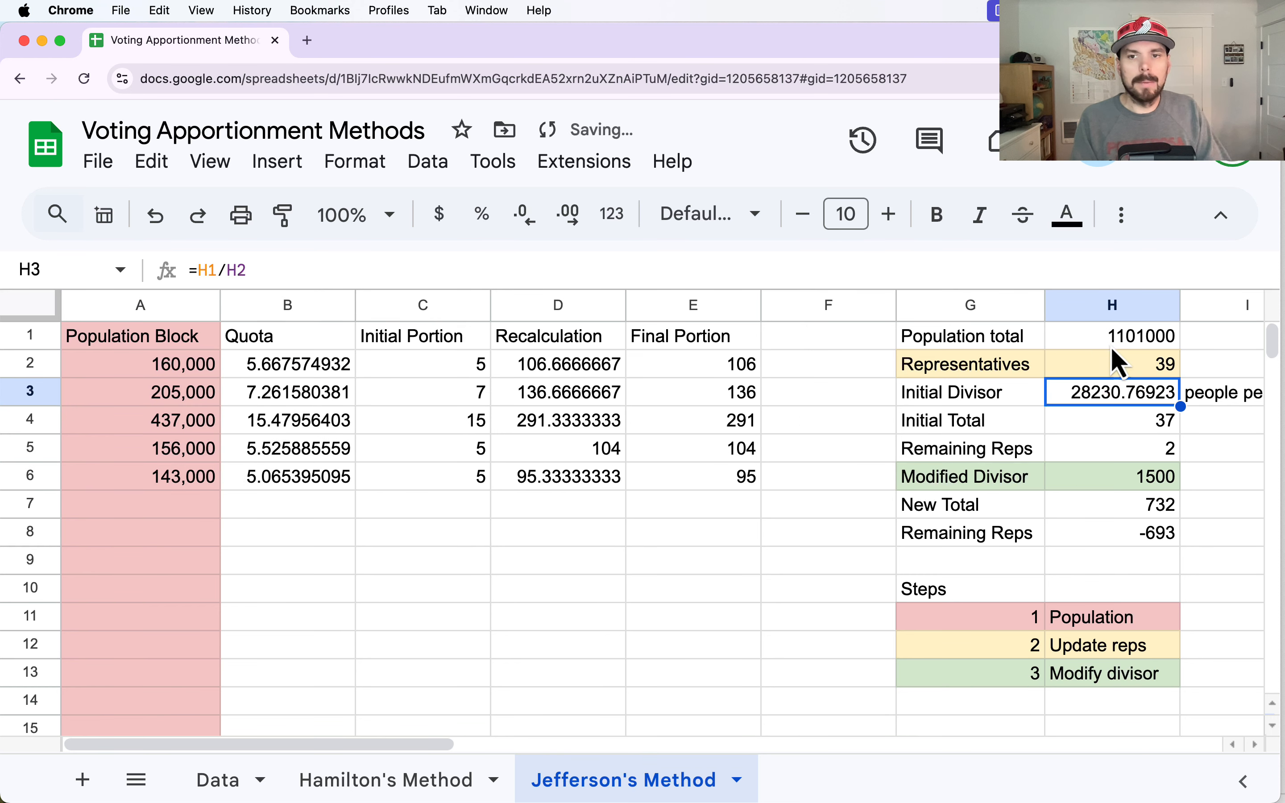
- Extend the Quota formula from B6 down through B9 to cover additional population rows
{"action": "left_click_drag", "start_coordinate": [303, 481], "coordinate": [743, 480]}
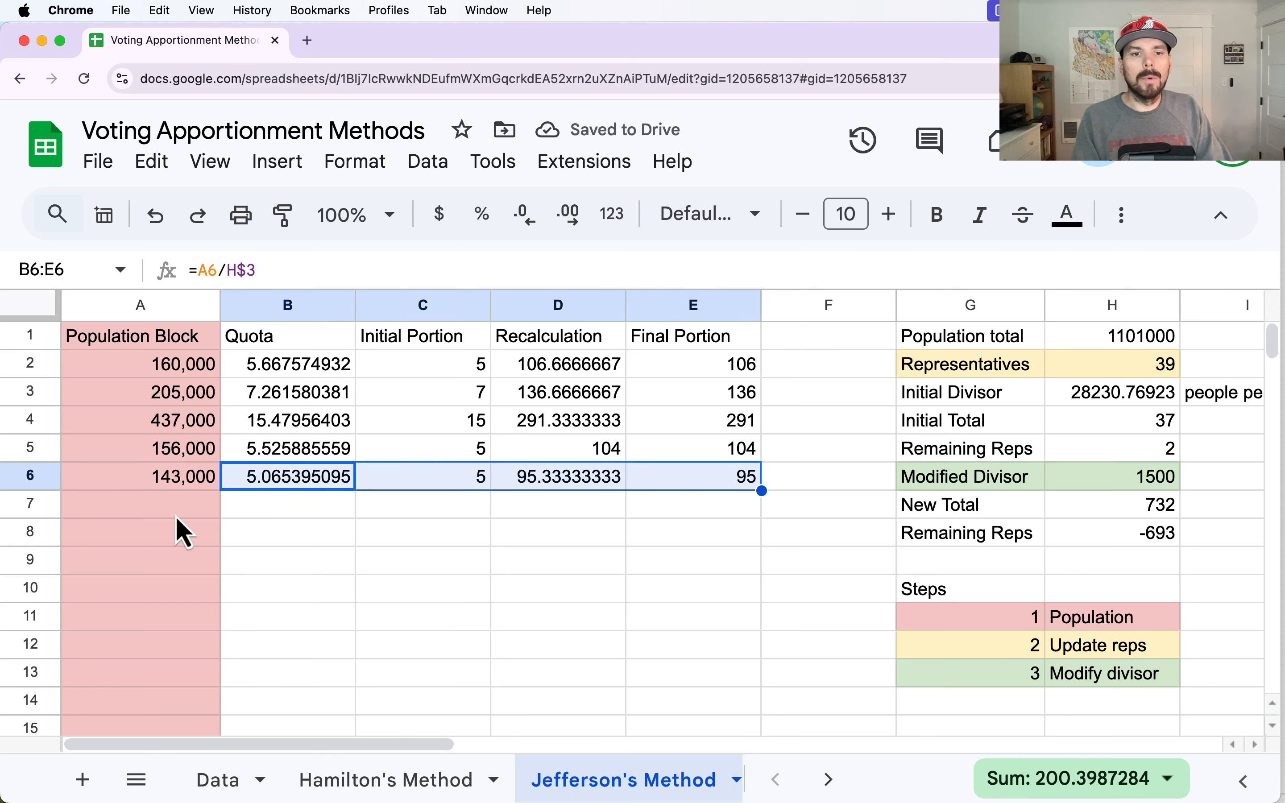
{"action": "left_click", "coordinate": [282, 502]}
{"action": "left_click", "coordinate": [276, 485]}
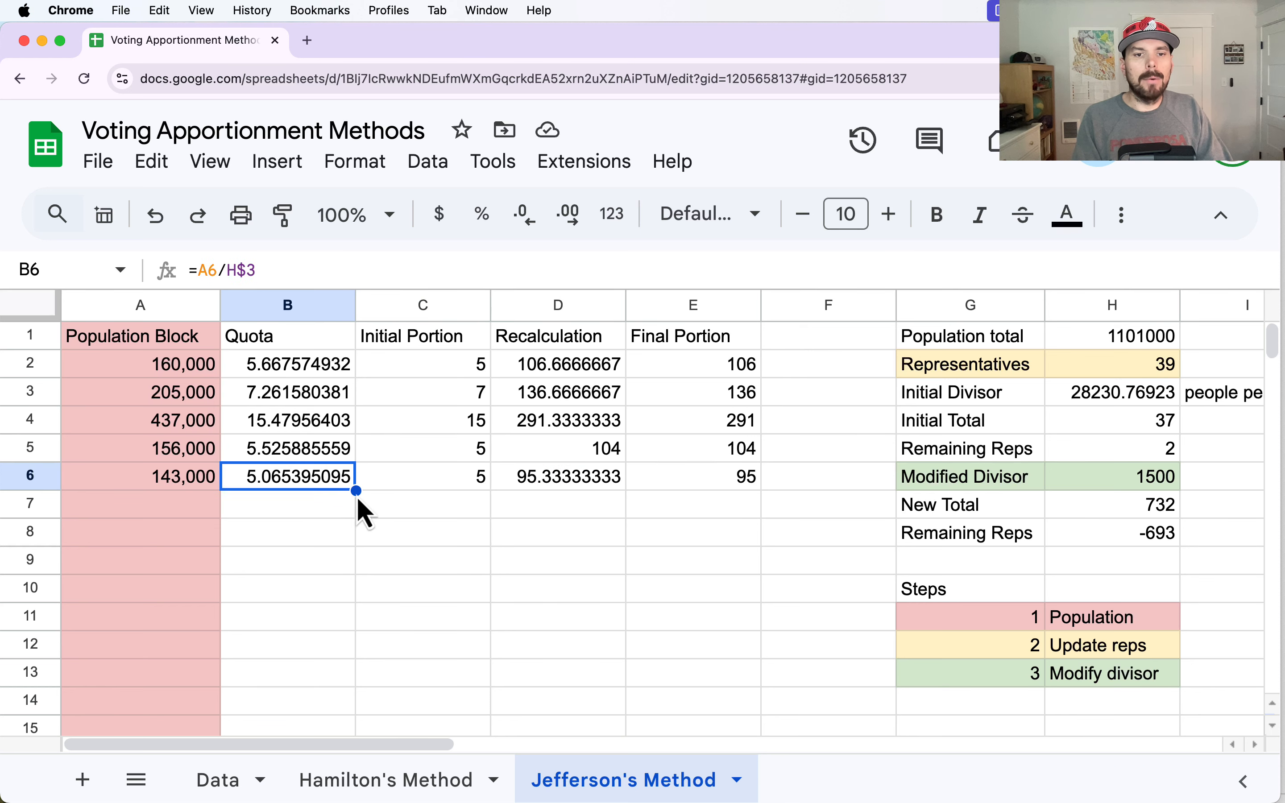
{"action": "left_click_drag", "start_coordinate": [356, 491], "coordinate": [347, 566]}
{"action": "left_click", "coordinate": [342, 569]}
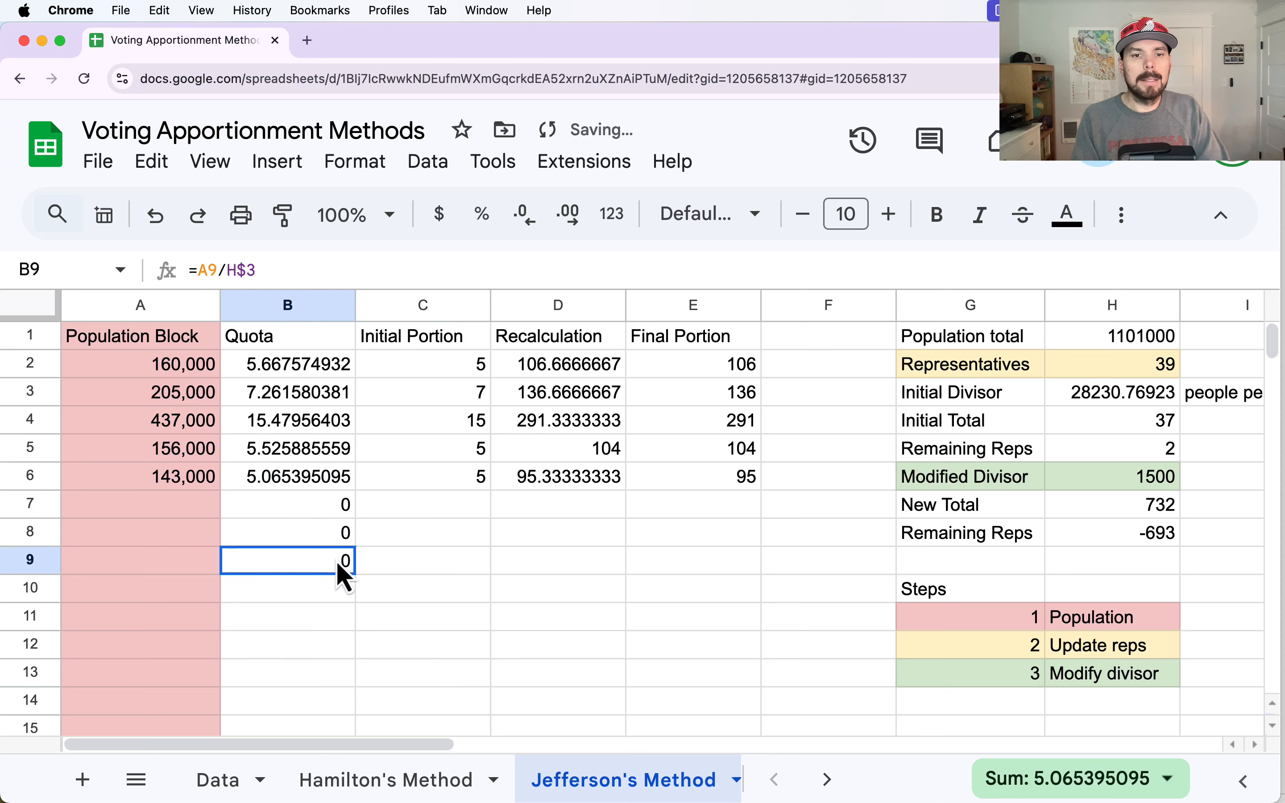
- Clear the extra Quota formulas from B7:B9
{"action": "key", "text": "BackSpace"}
{"action": "left_click", "coordinate": [322, 531]}
{"action": "key", "text": "BackSpace"}
{"action": "left_click", "coordinate": [322, 505]}
{"action": "key", "text": "BackSpace"}
{"action": "left_click_drag", "start_coordinate": [157, 366], "coordinate": [159, 534]}
{"action": "left_click", "coordinate": [395, 536]}
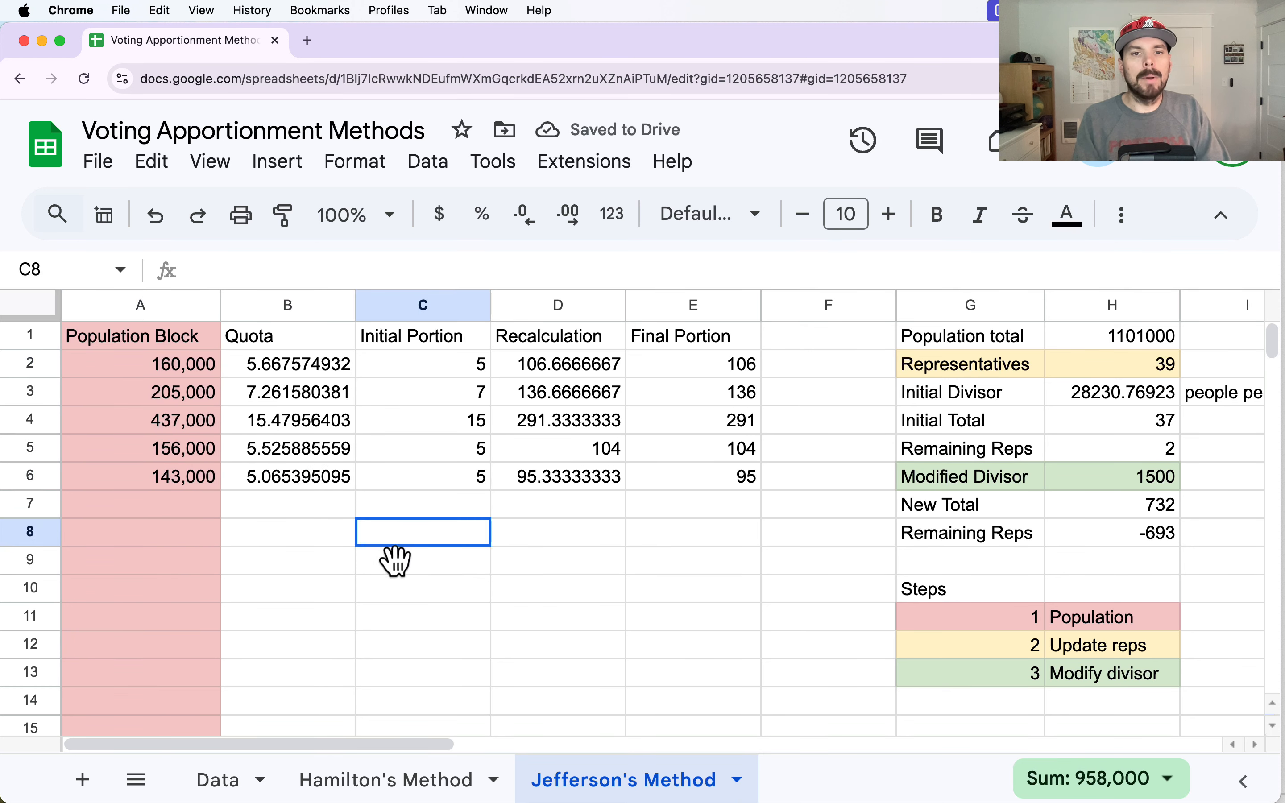
- Try a Modified Divisor of 28000 in H6, slightly below the Initial Divisor
{"action": "left_click", "coordinate": [1107, 371]}
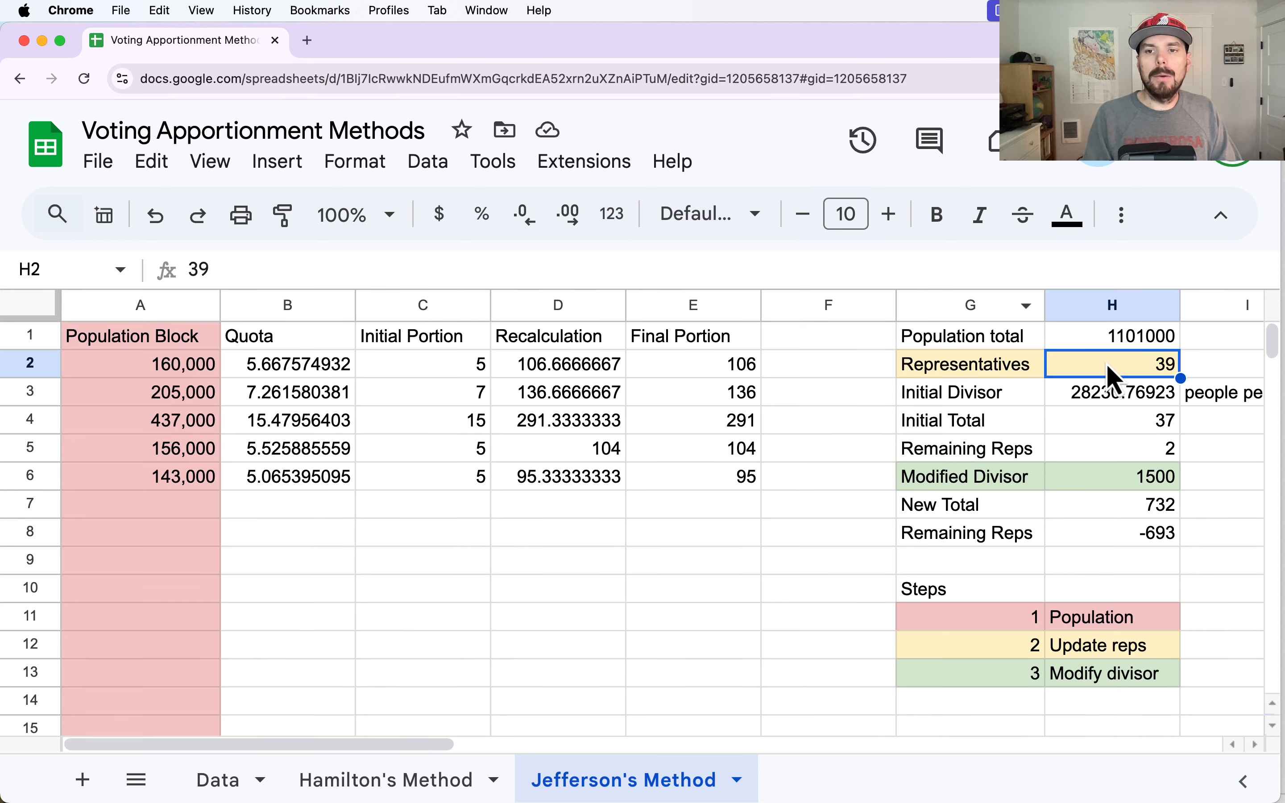
{"action": "left_click", "coordinate": [1142, 480]}
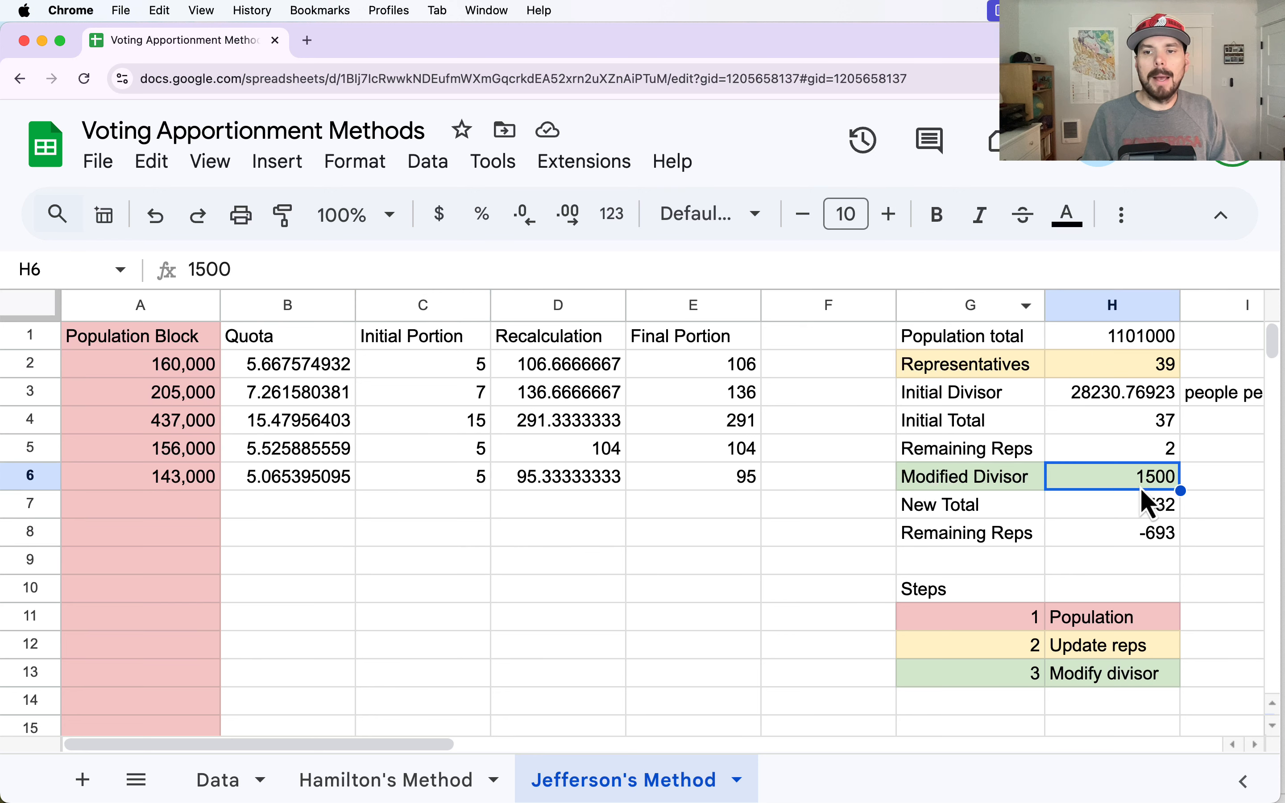
{"action": "left_click", "coordinate": [1096, 402]}
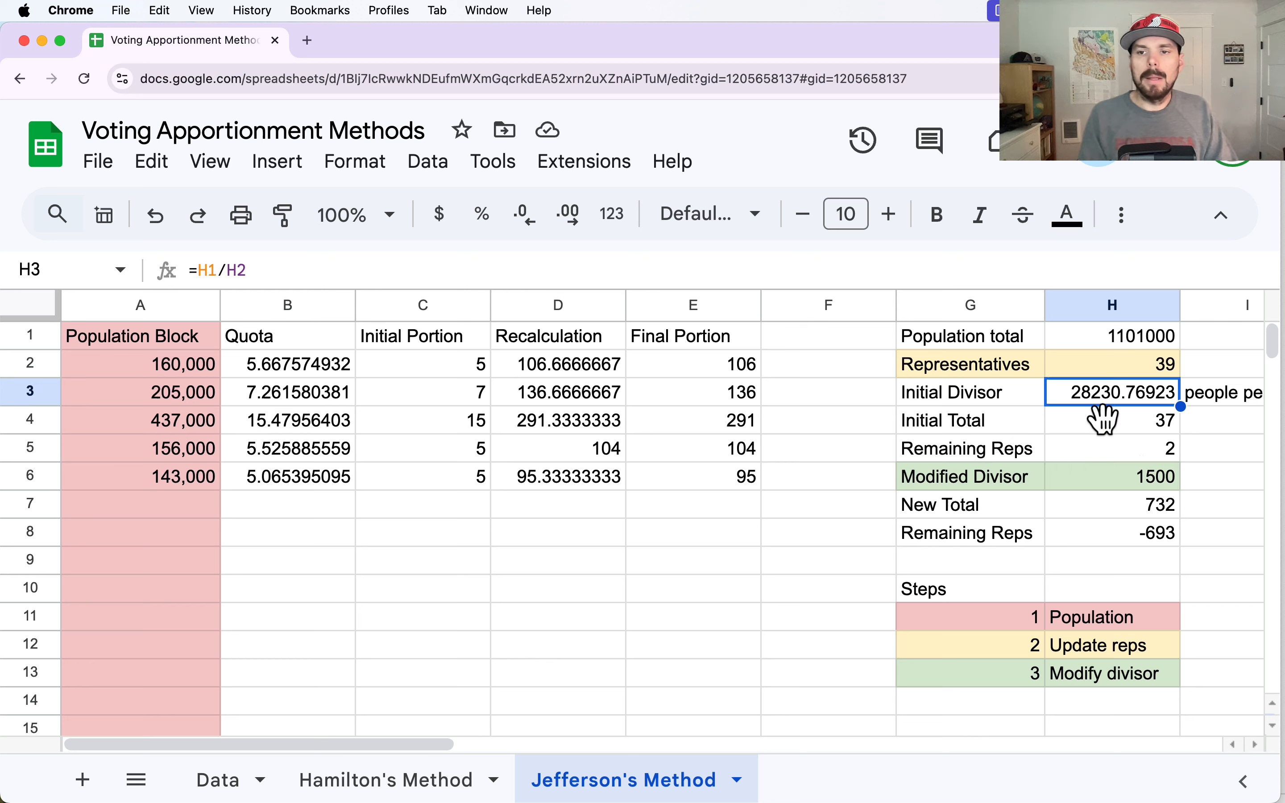
{"action": "left_click", "coordinate": [1135, 481]}
{"action": "type", "text": "28000"}
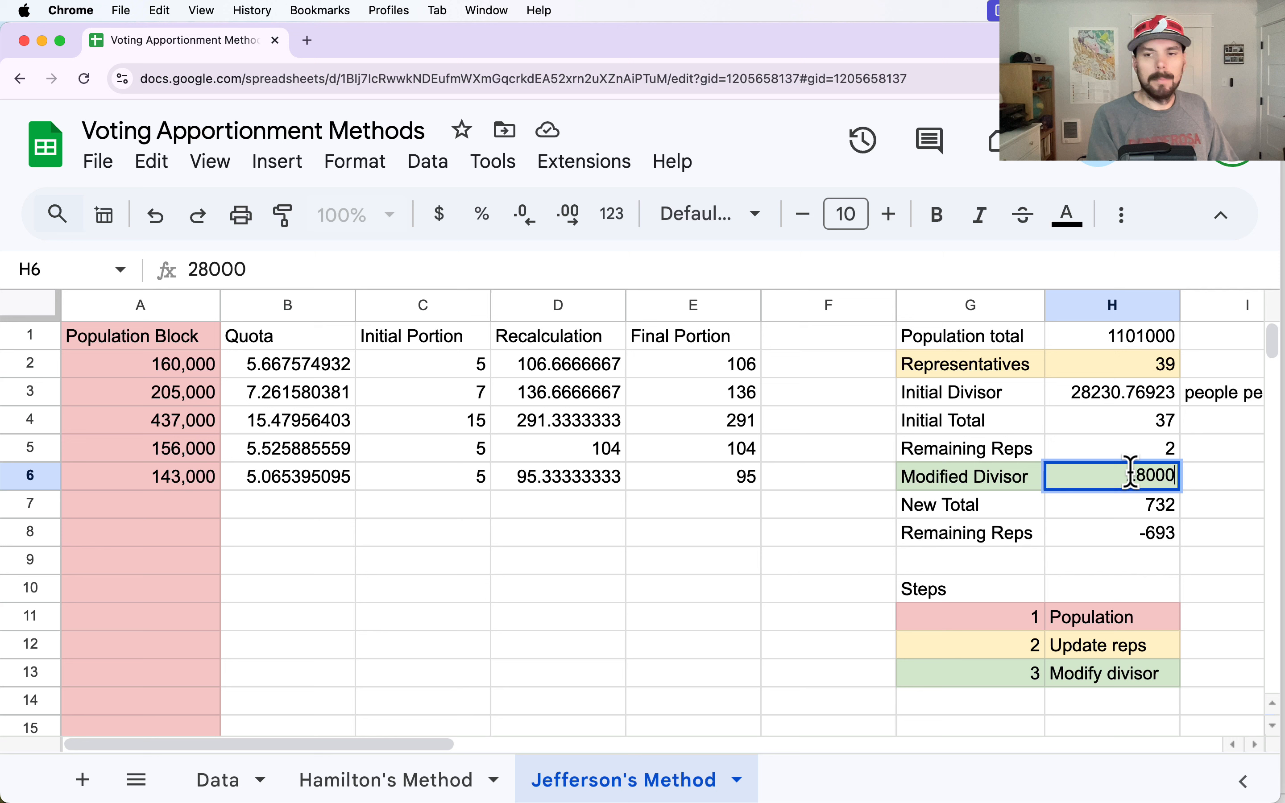
{"action": "key", "text": "Return"}
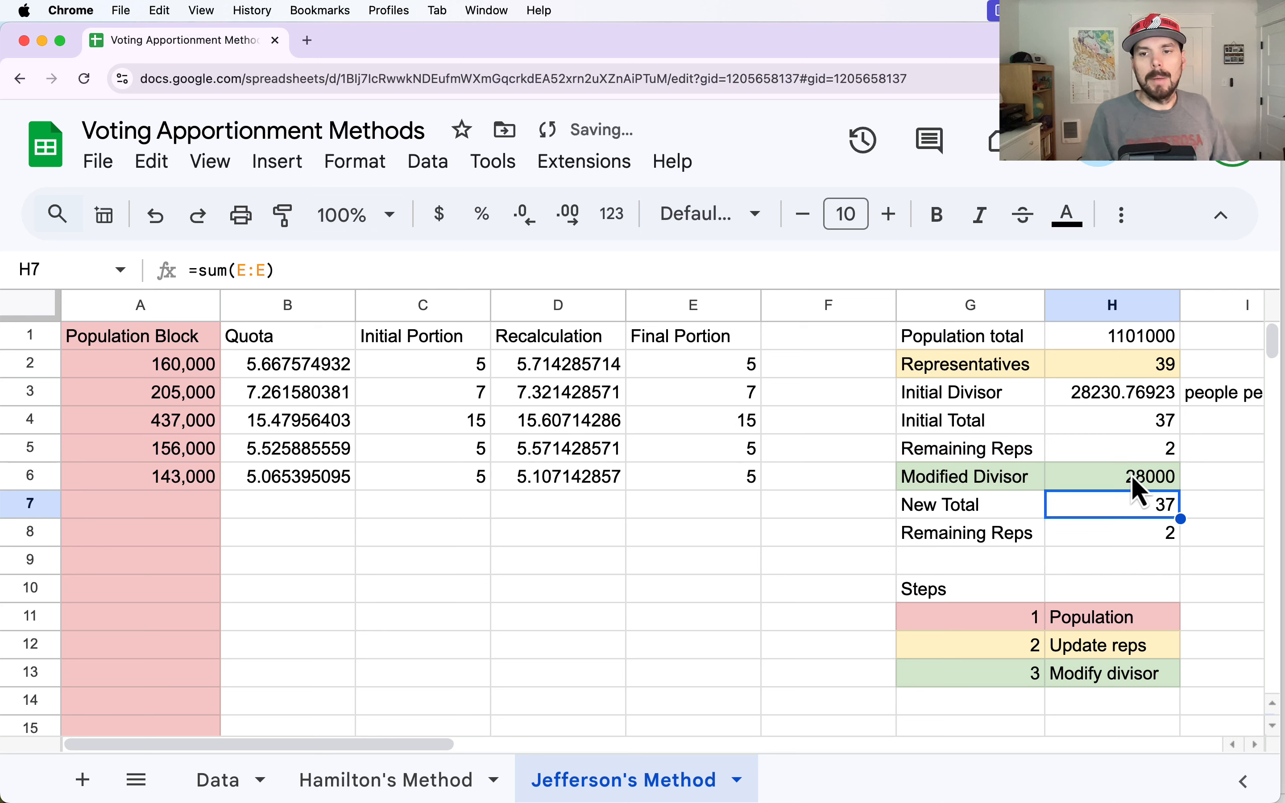
- Lower the Modified Divisor in H6 to 27000
{"action": "left_click", "coordinate": [1129, 481]}
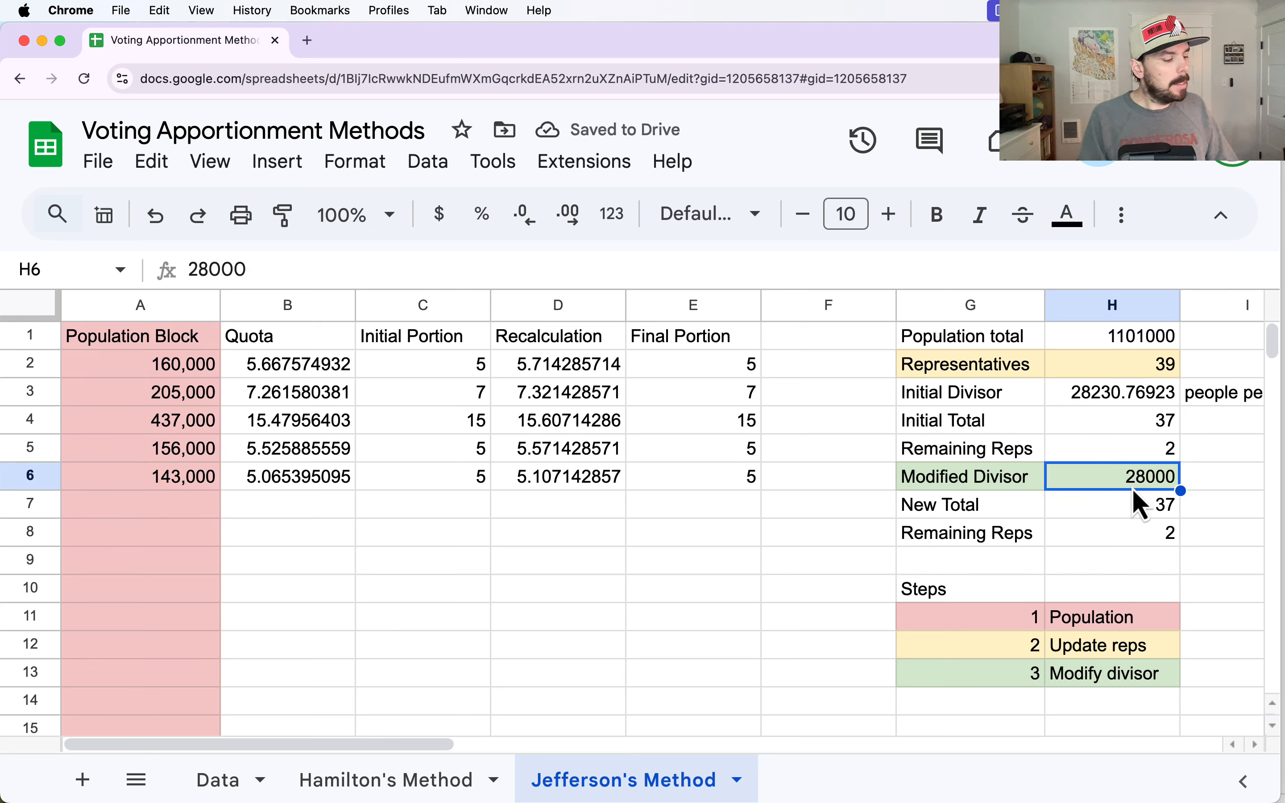
{"action": "type", "text": "27000"}
{"action": "key", "text": "Return"}
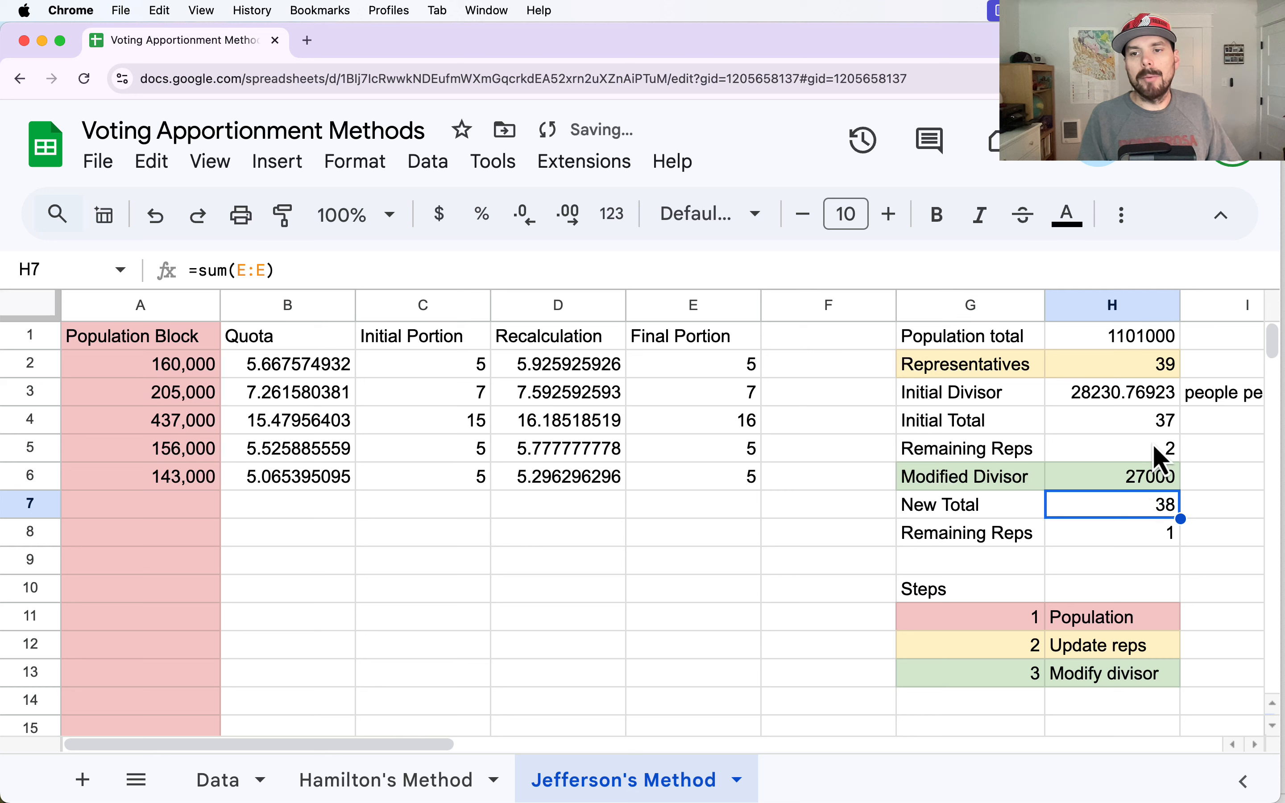
- Reduce the Modified Divisor in H6 further to 26000
{"action": "left_click", "coordinate": [1137, 485]}
{"action": "type", "text": "260"}
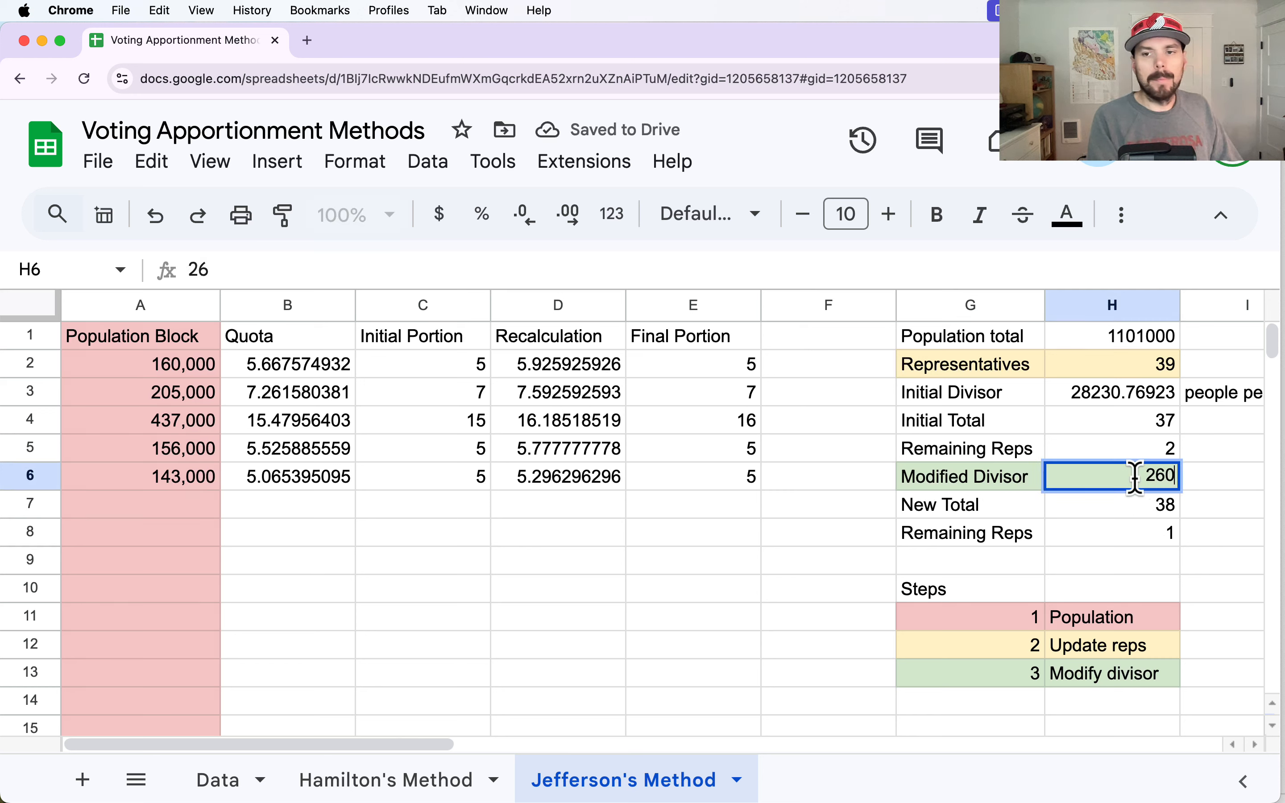
{"action": "type", "text": "00"}
{"action": "key", "text": "Return"}
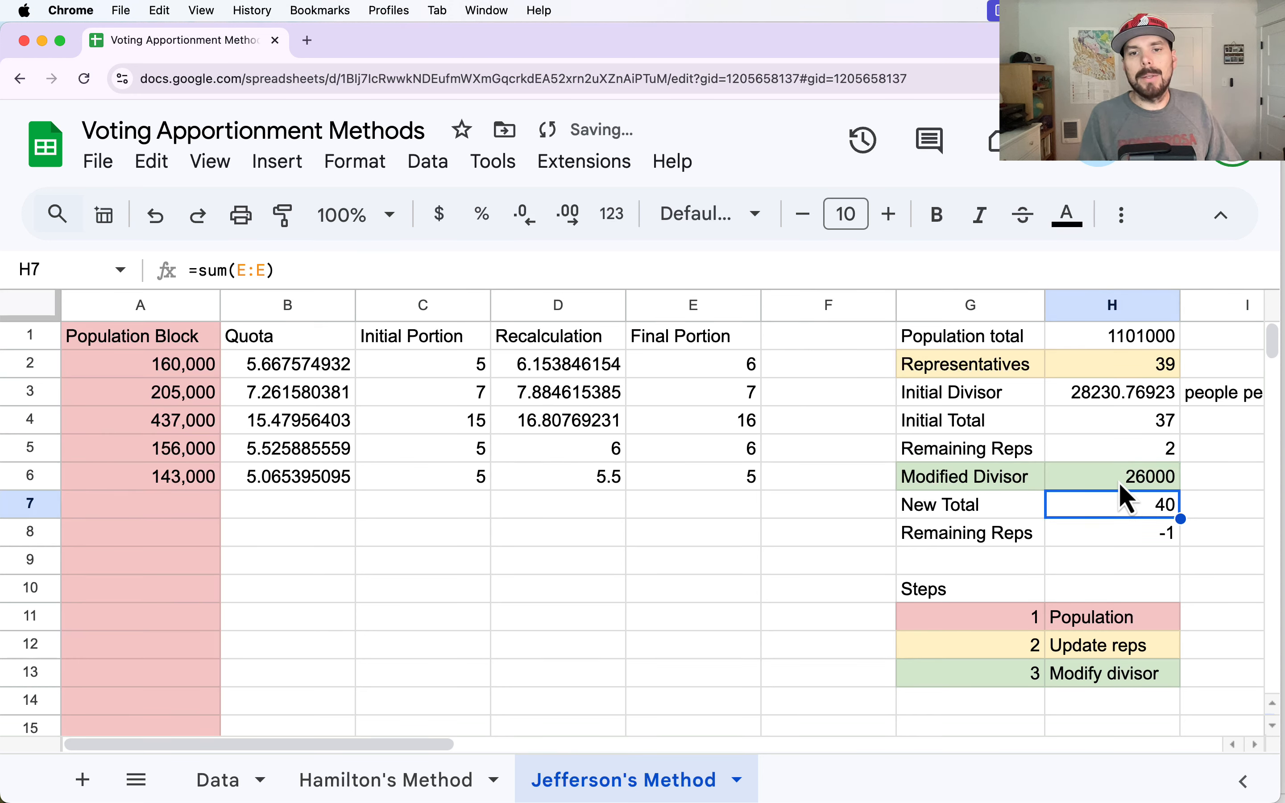
- Set the Modified Divisor in H6 to 26500
{"action": "left_click", "coordinate": [1109, 479]}
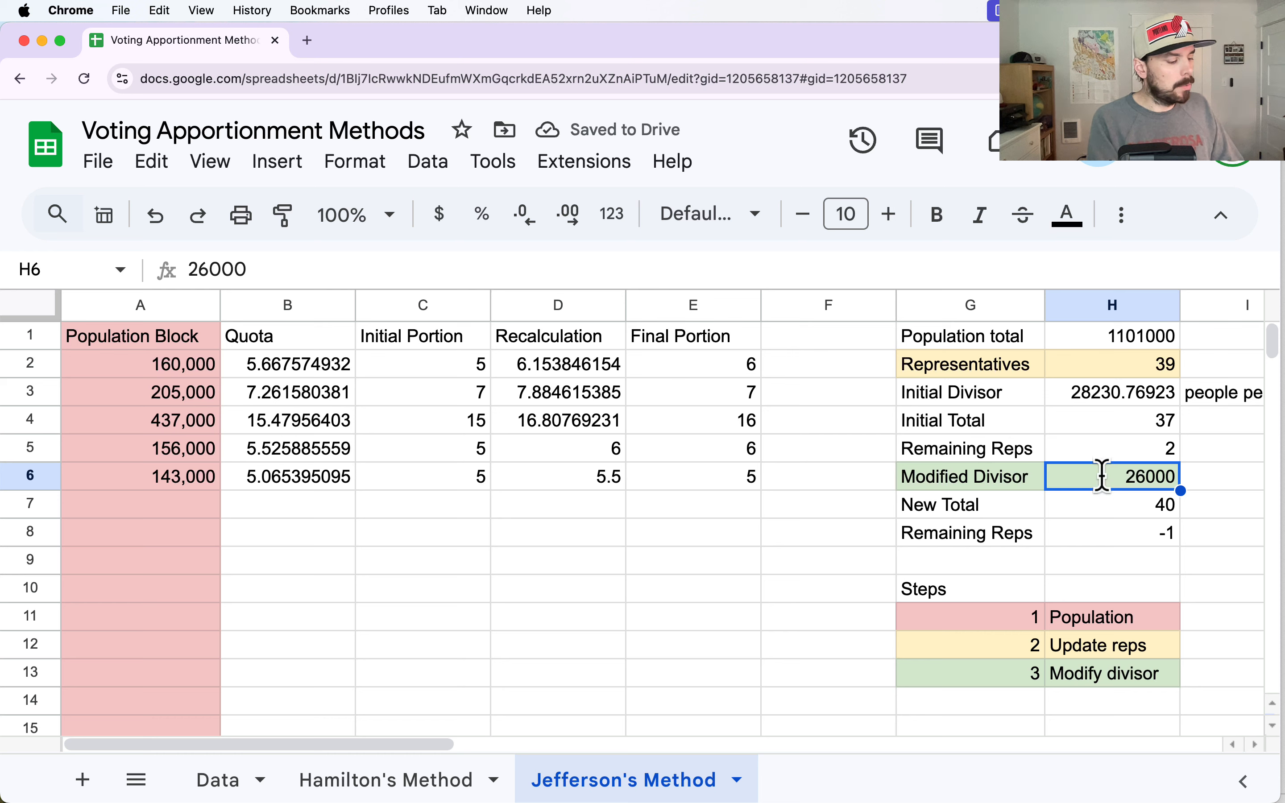
{"action": "type", "text": "3"}
{"action": "key", "text": "BackSpace"}
{"action": "type", "text": "26500"}
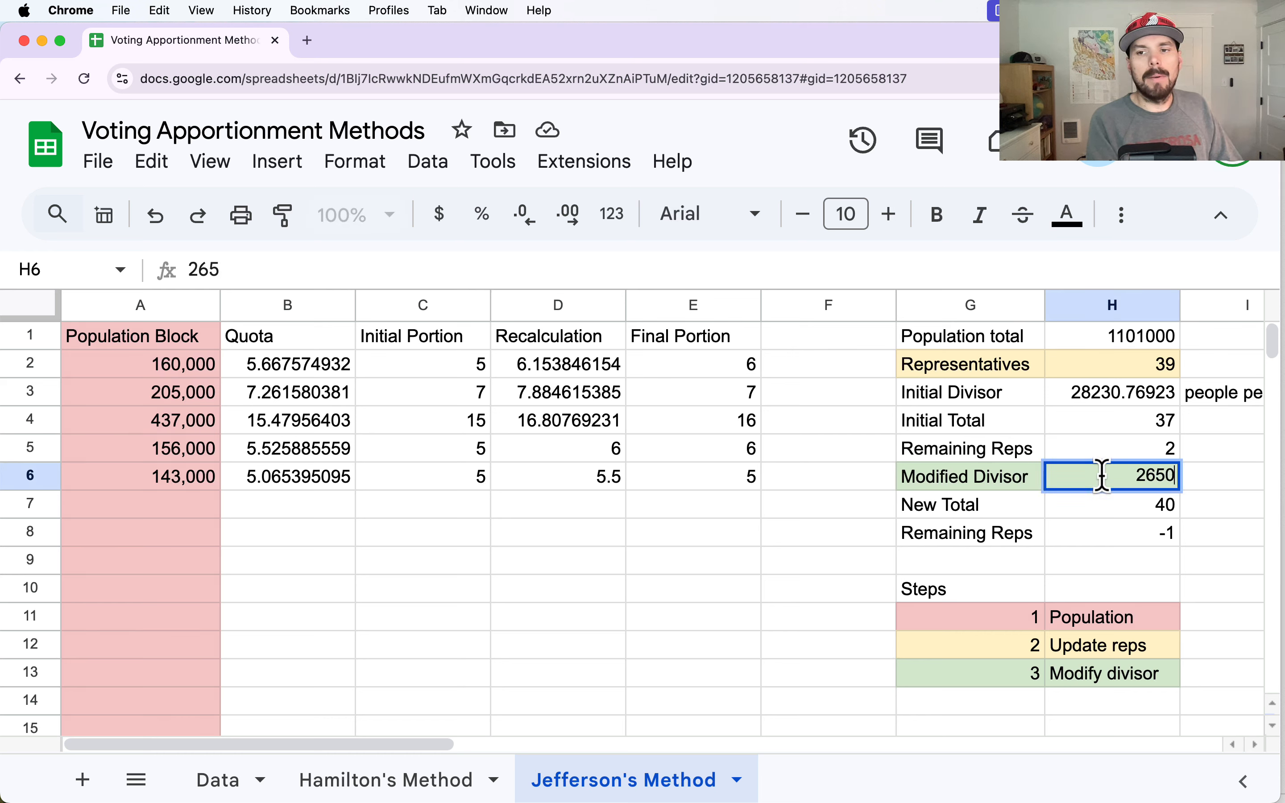
{"action": "key", "text": "Return"}
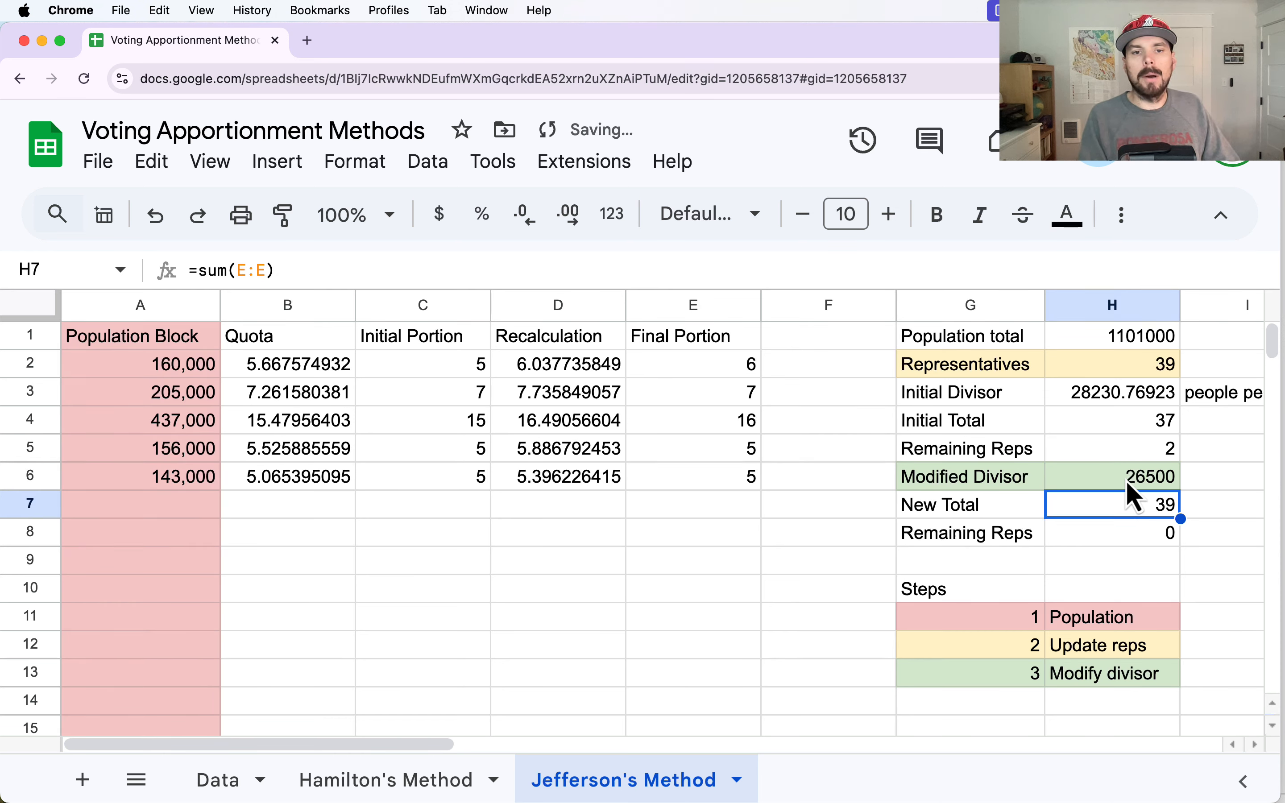
- Compare the Initial Portion, Final Portion and Quota values for the population blocks in rows 2 and 4
{"action": "left_click", "coordinate": [472, 366]}
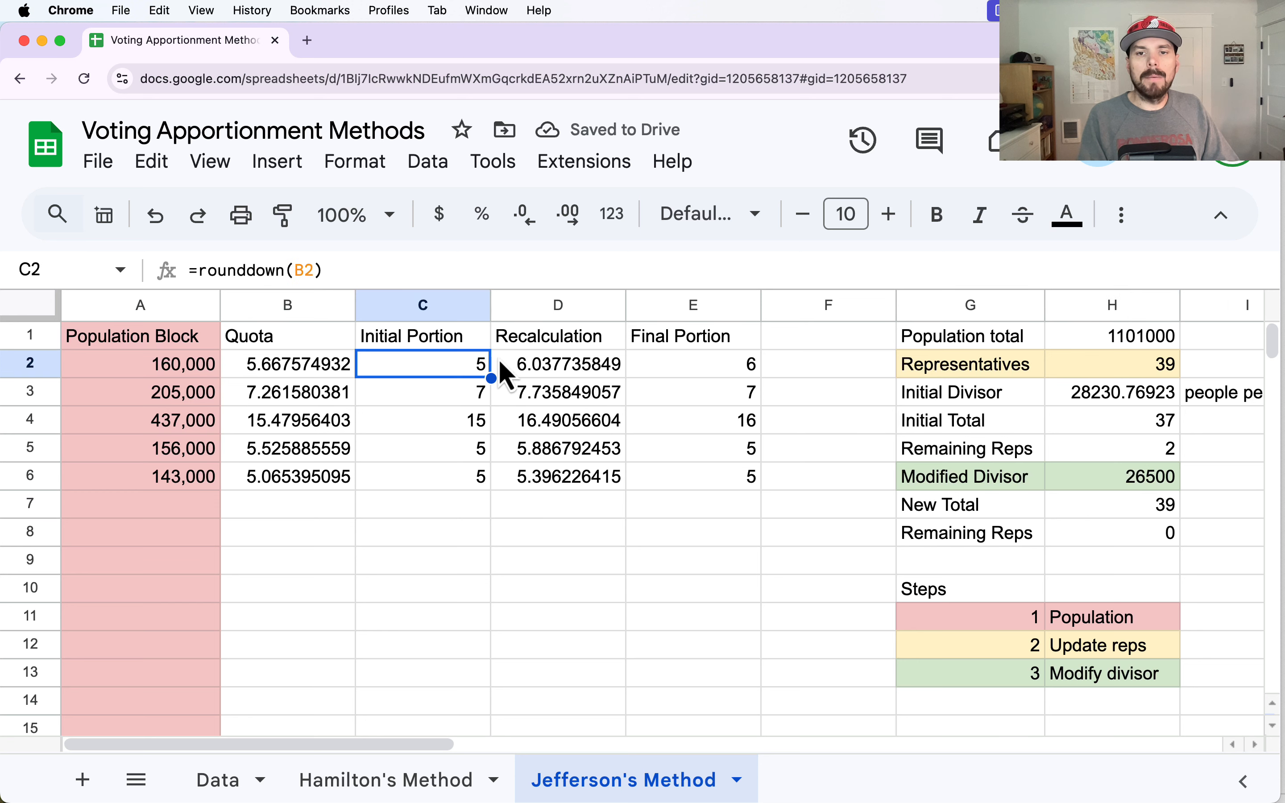
{"action": "left_click", "coordinate": [789, 372]}
{"action": "left_click", "coordinate": [690, 366]}
{"action": "left_click", "coordinate": [470, 366]}
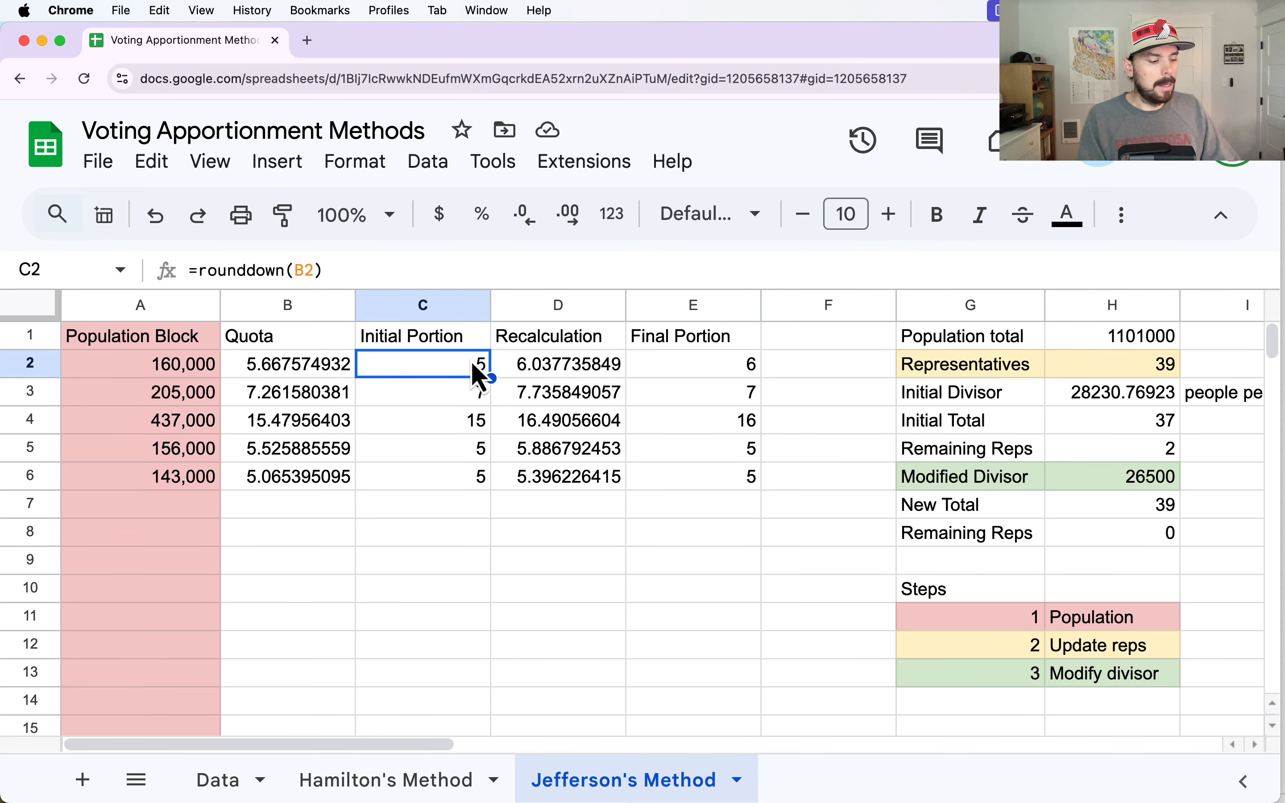
{"action": "left_click", "coordinate": [451, 423], "text": "super"}
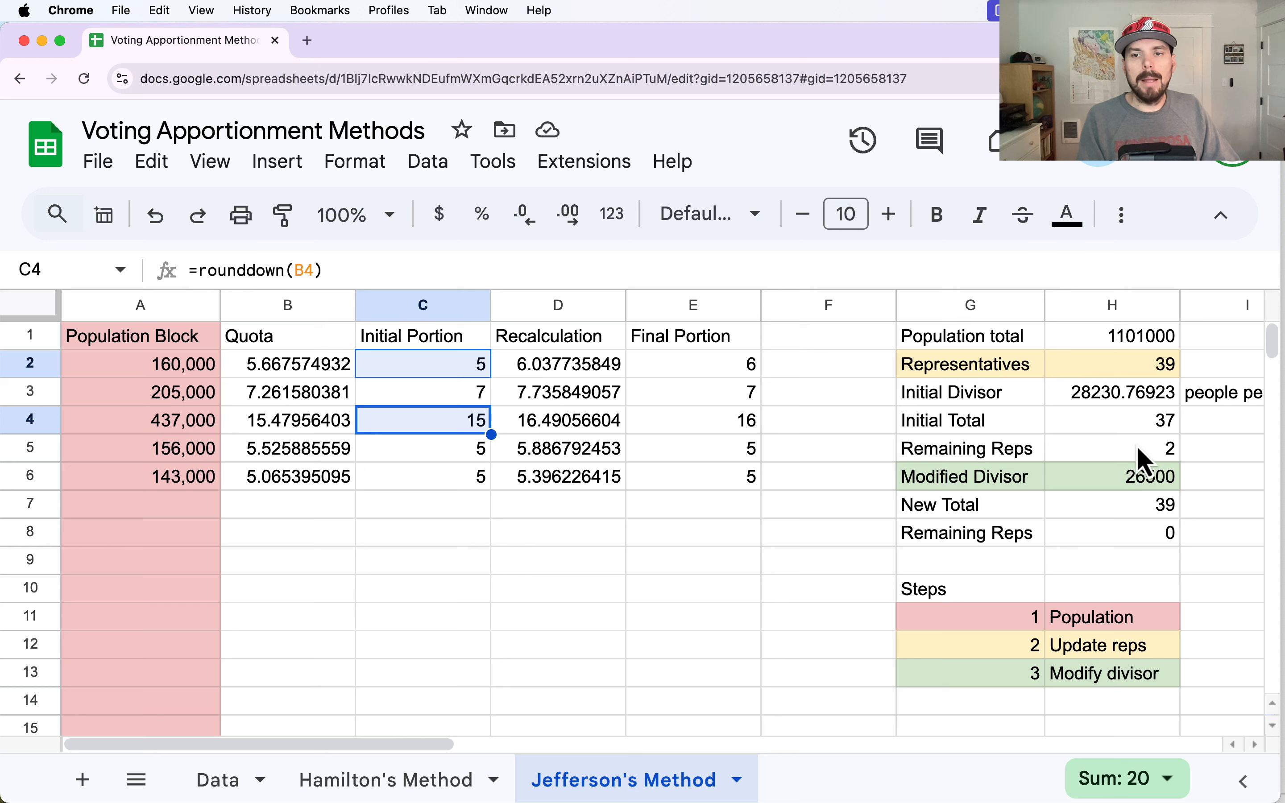
{"action": "left_click", "coordinate": [313, 365]}
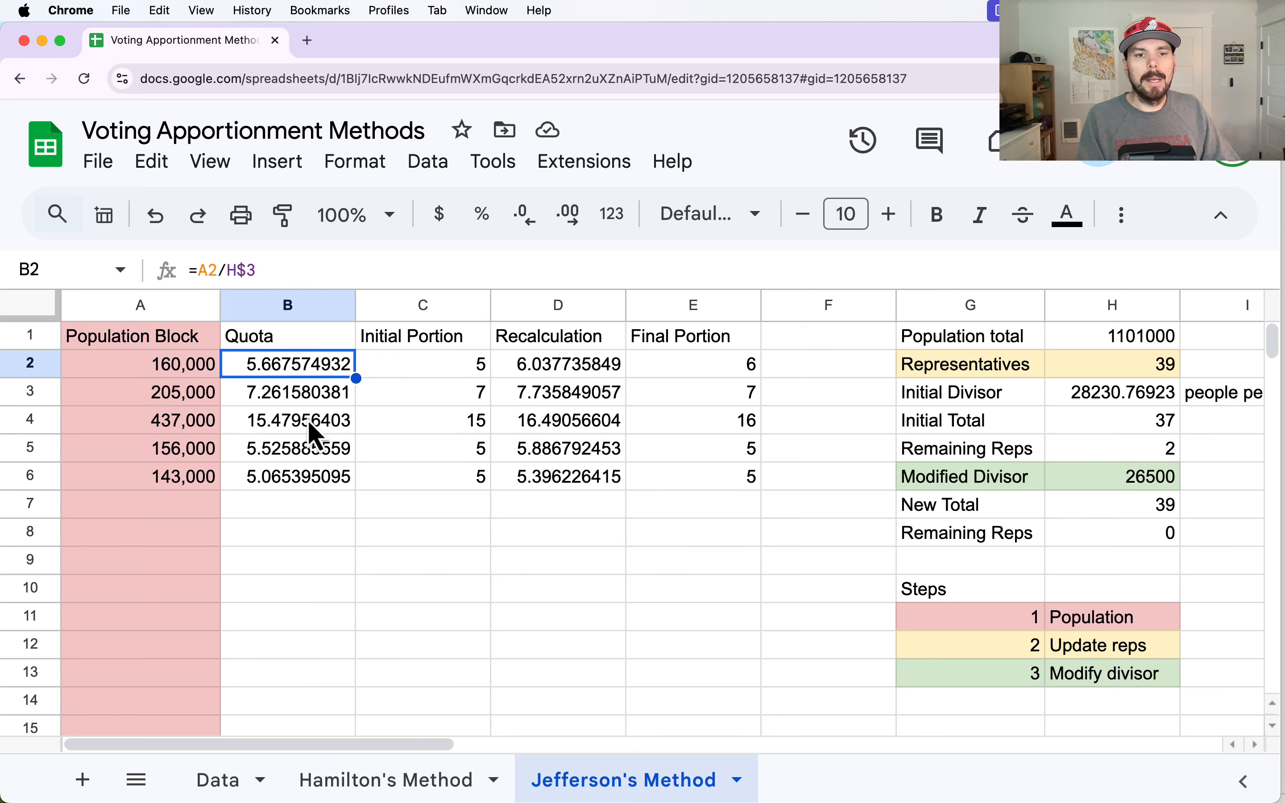
{"action": "left_click", "coordinate": [308, 419], "text": "super"}
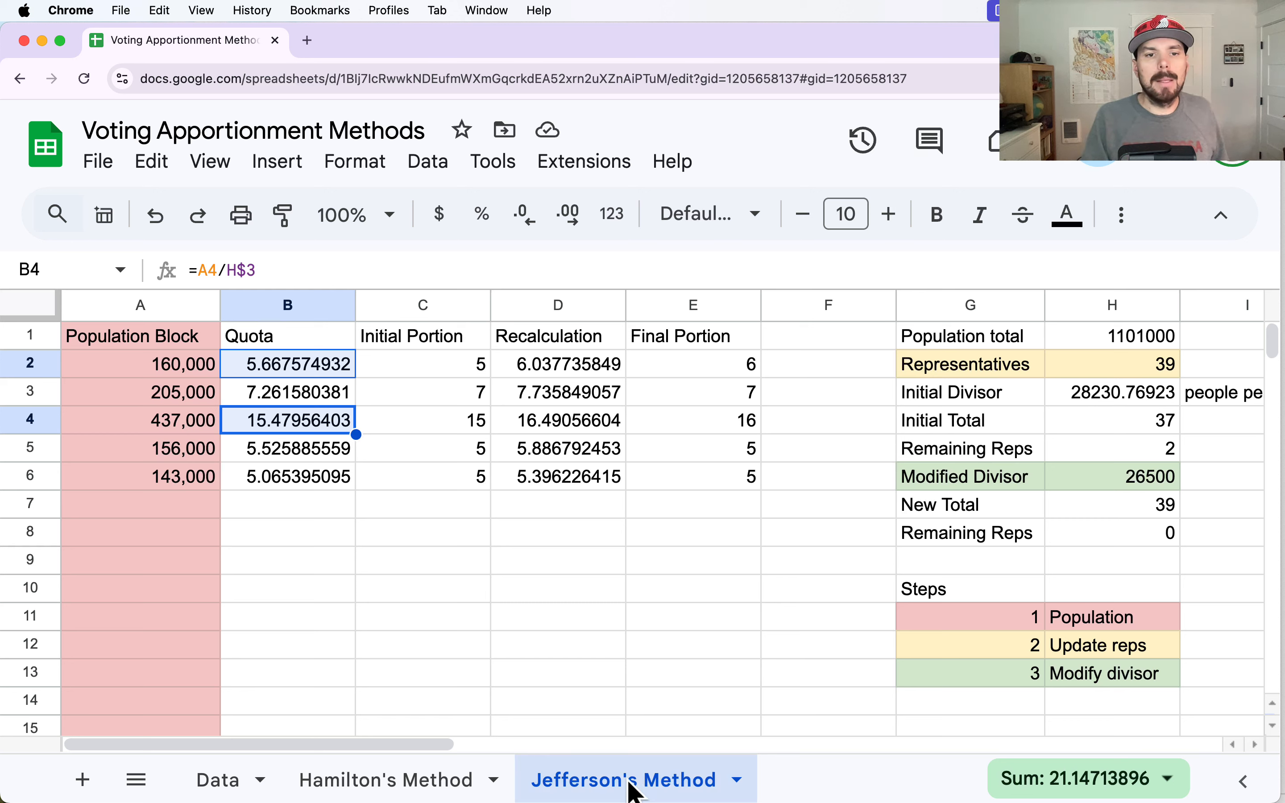
{"action": "left_click", "coordinate": [758, 624]}
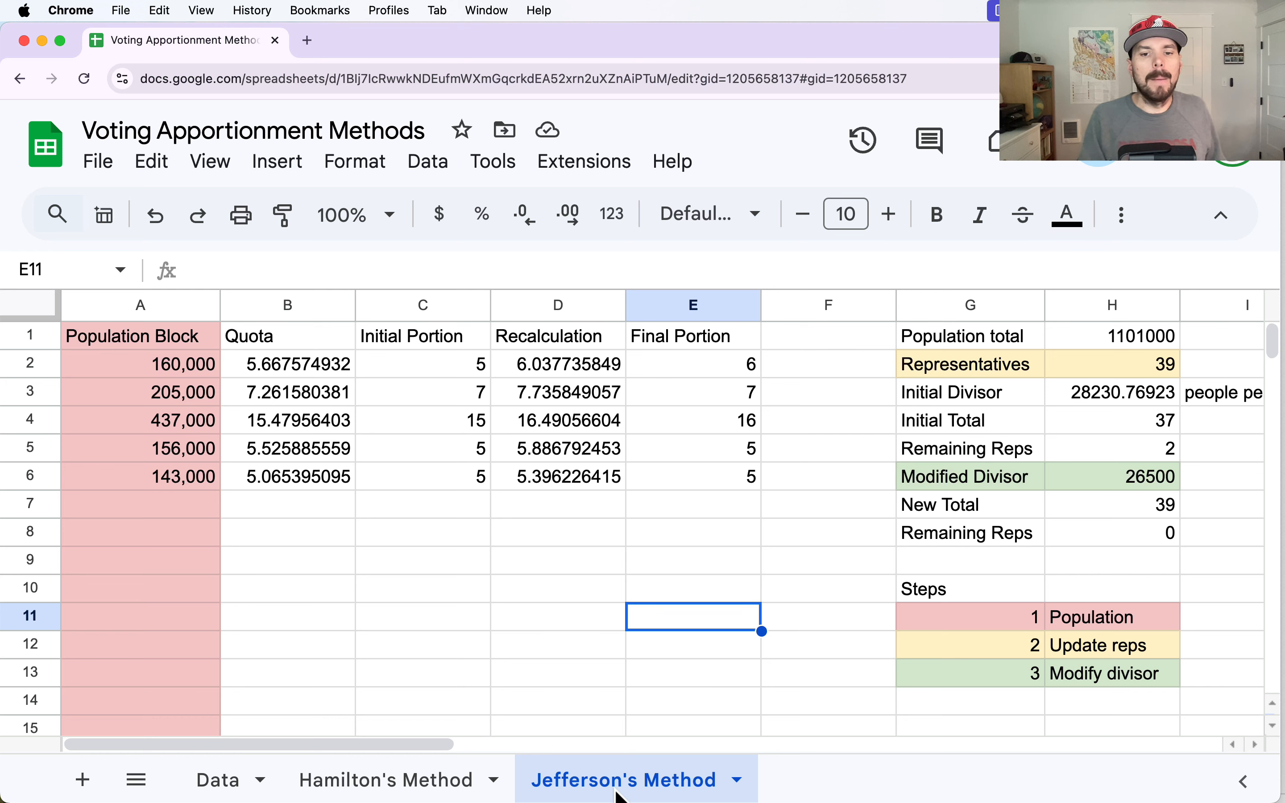